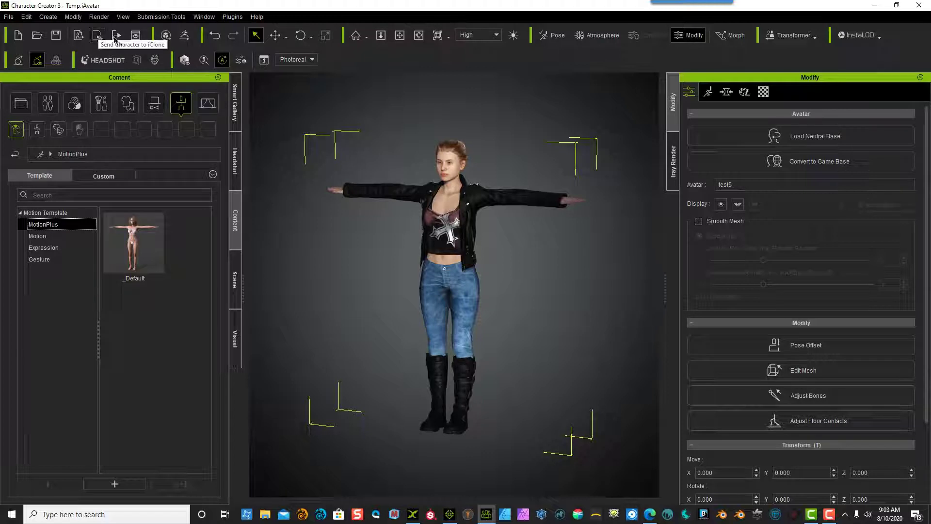
- Switch to the iClone 7 project showing the test5 avatar in a T-pose
{"action": "mouse_move", "coordinate": [458, 520]}
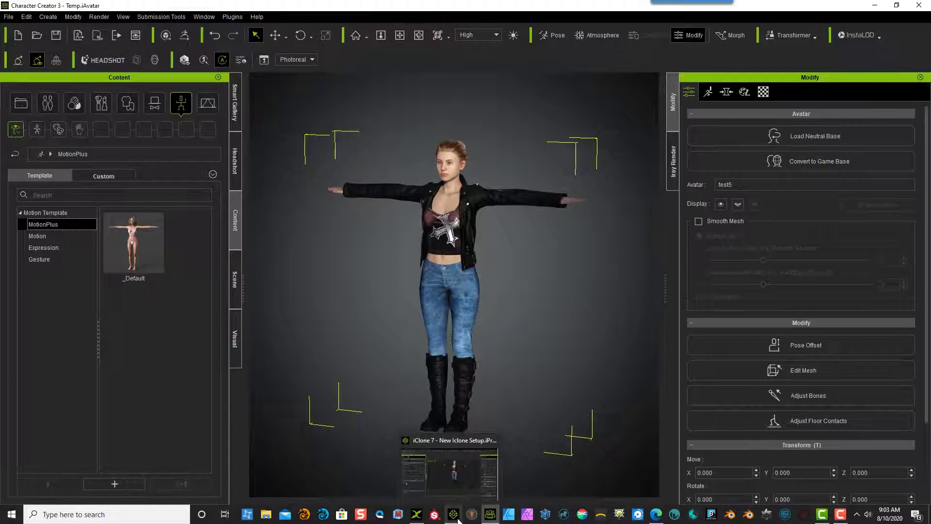
{"action": "left_click", "coordinate": [458, 520]}
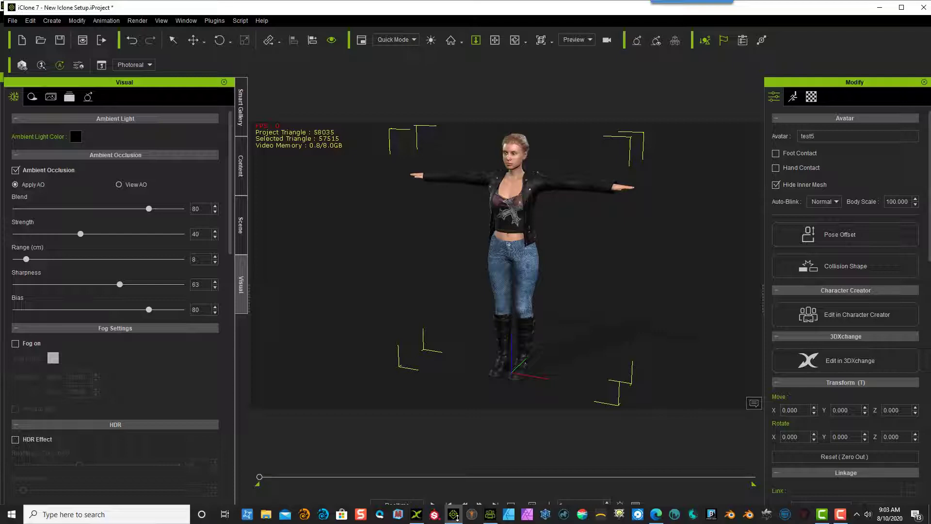
- Switch to Mixamo in Edge, glance at Characters, then preview Silly Dancing on Vanguard
{"action": "left_click", "coordinate": [658, 516]}
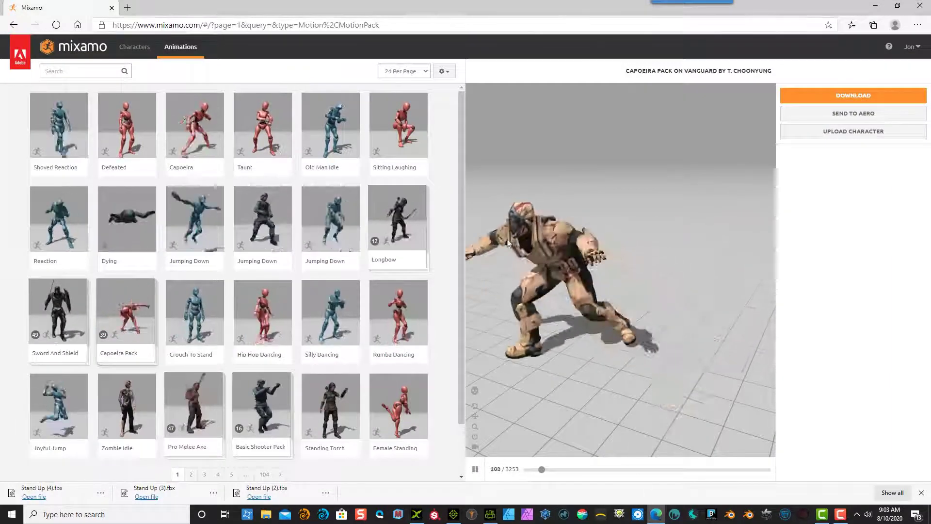
{"action": "left_click", "coordinate": [392, 25]}
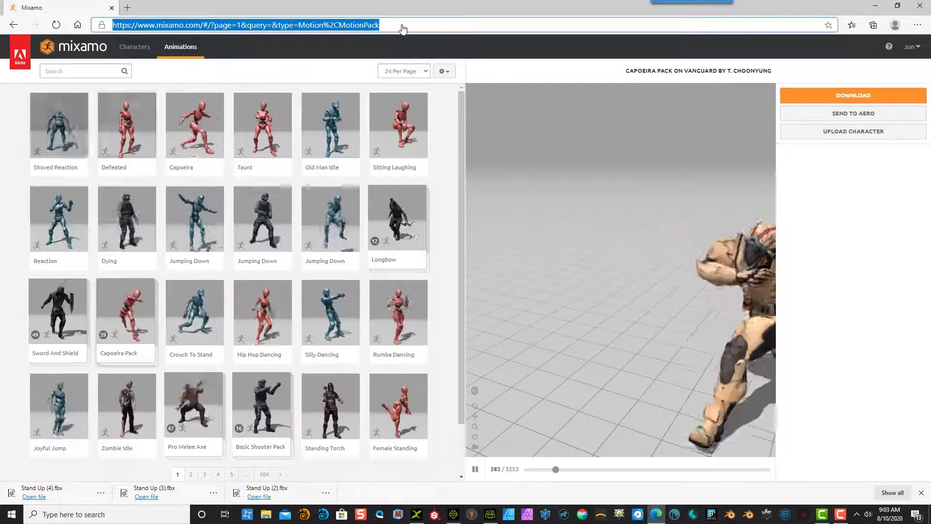
{"action": "left_click", "coordinate": [135, 47]}
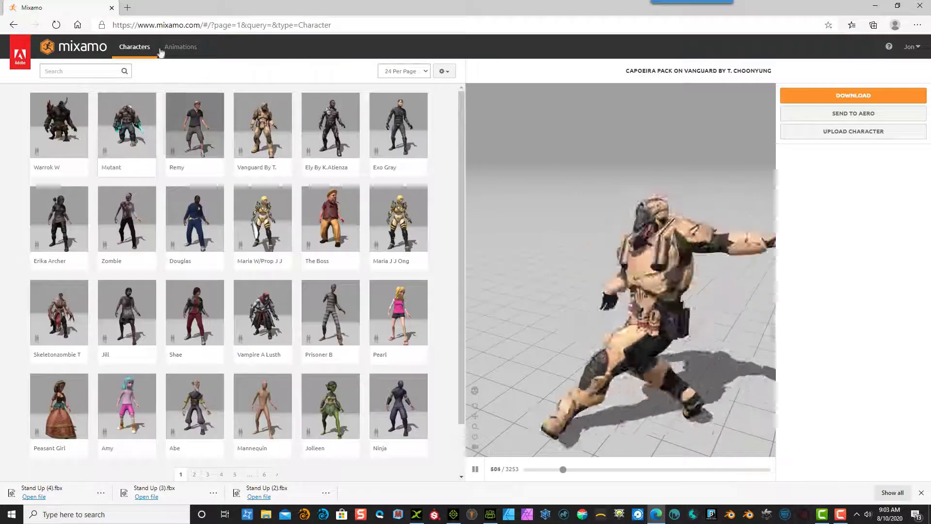
{"action": "left_click", "coordinate": [182, 47]}
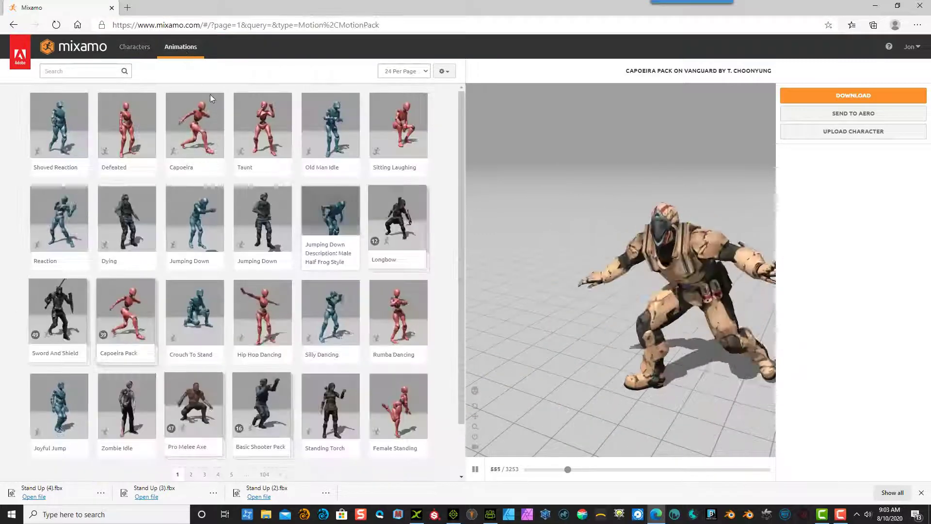
{"action": "left_click", "coordinate": [336, 309]}
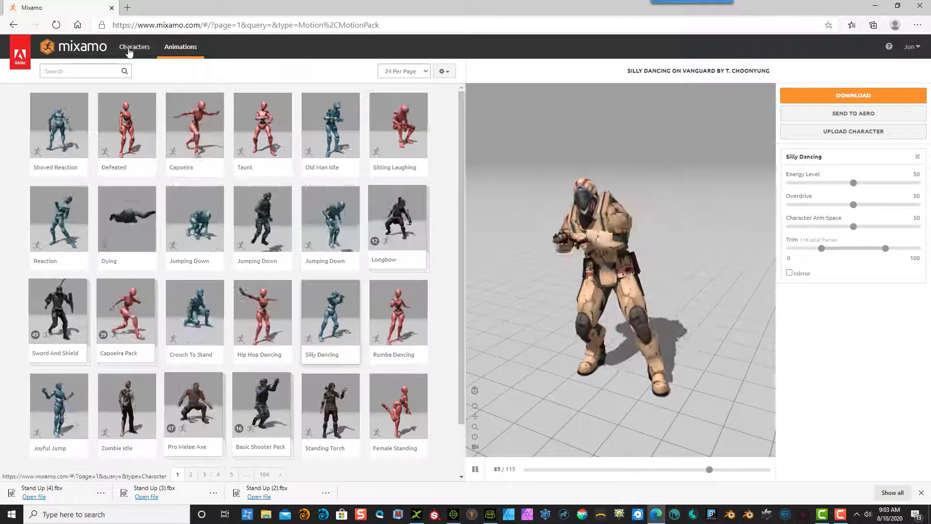
- Search Mixamo for 'standing up' and preview Kip Up, then Standing Up
{"action": "left_click", "coordinate": [76, 73]}
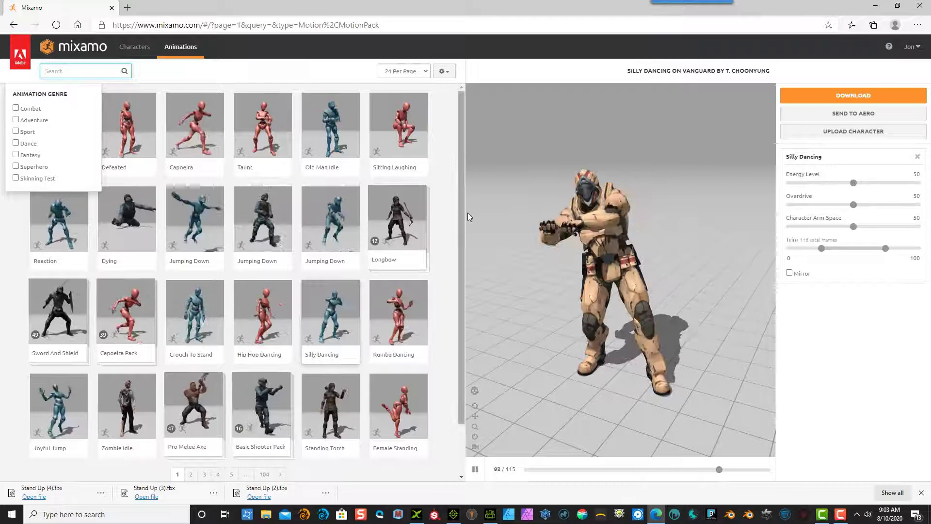
{"action": "type", "text": "stan"}
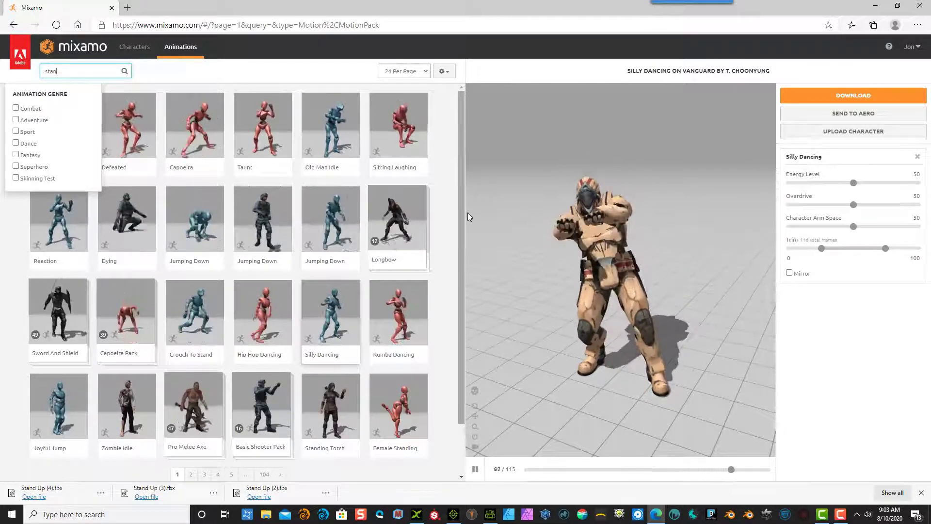
{"action": "type", "text": "ding up"}
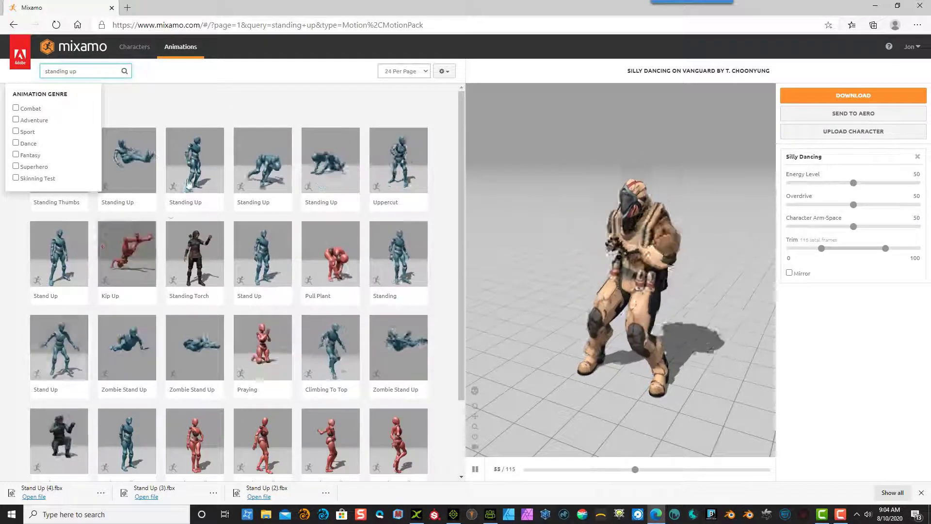
{"action": "left_click", "coordinate": [133, 256]}
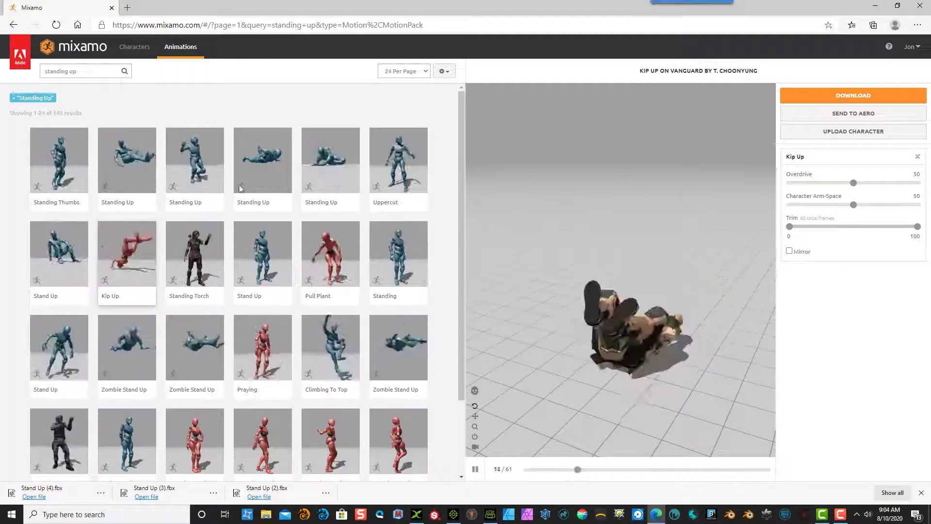
{"action": "left_click", "coordinate": [117, 168]}
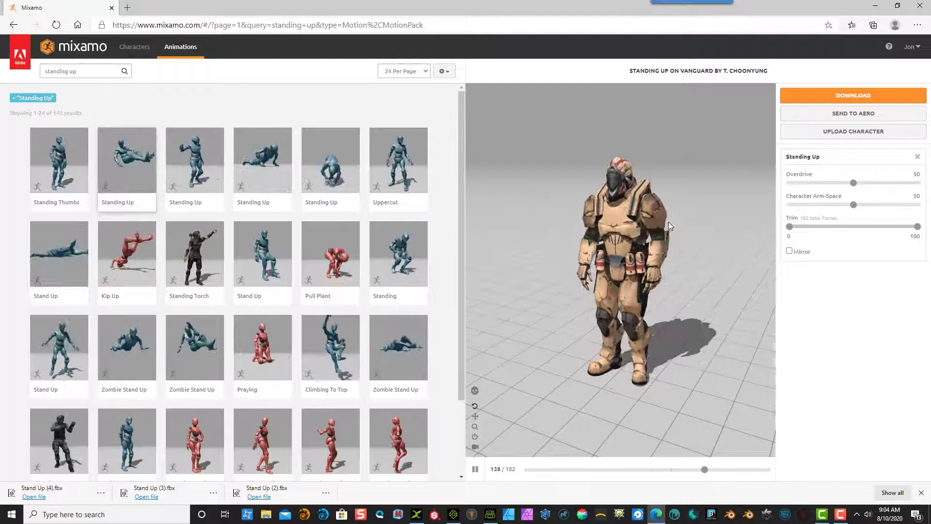
- Preview Stand Up mirrored, with Consciousness 26, Character Arm-Space 65 and Overdrive 25
{"action": "left_click", "coordinate": [64, 254]}
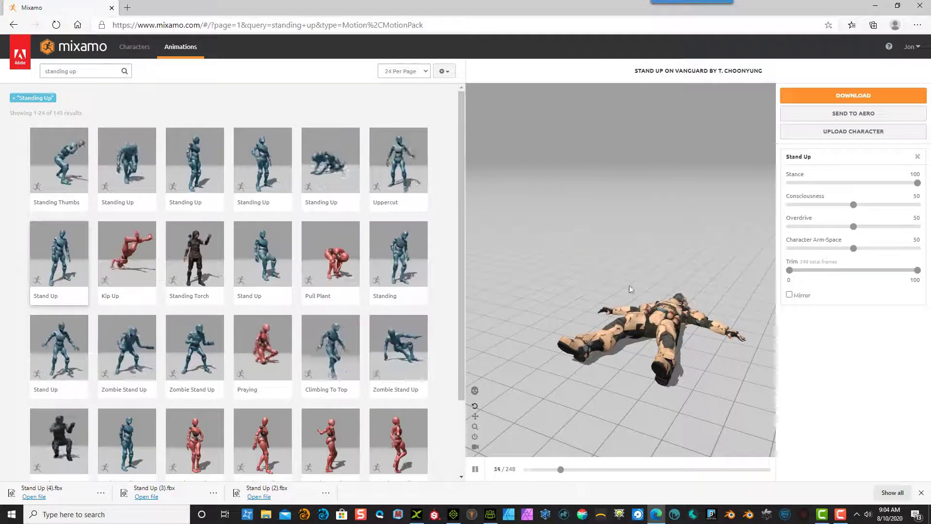
{"action": "left_click", "coordinate": [790, 295]}
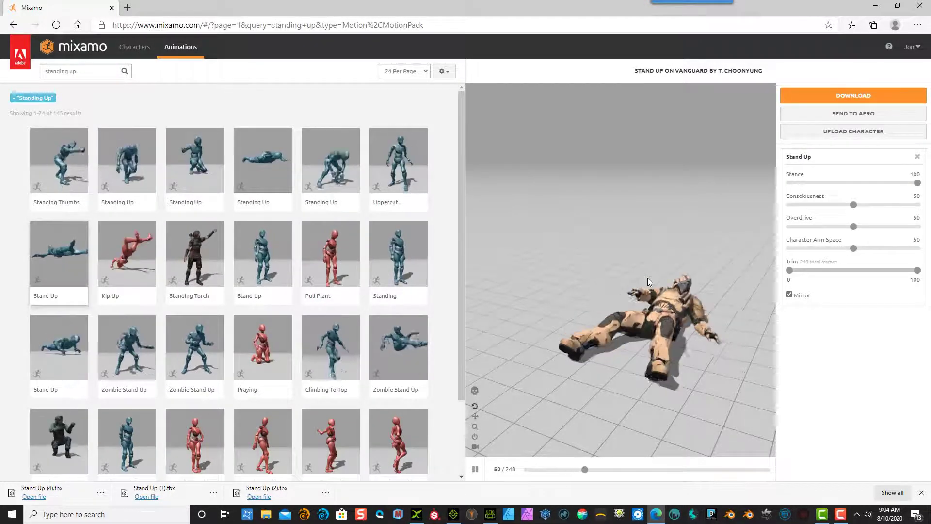
{"action": "left_click_drag", "start_coordinate": [853, 205], "coordinate": [840, 208]}
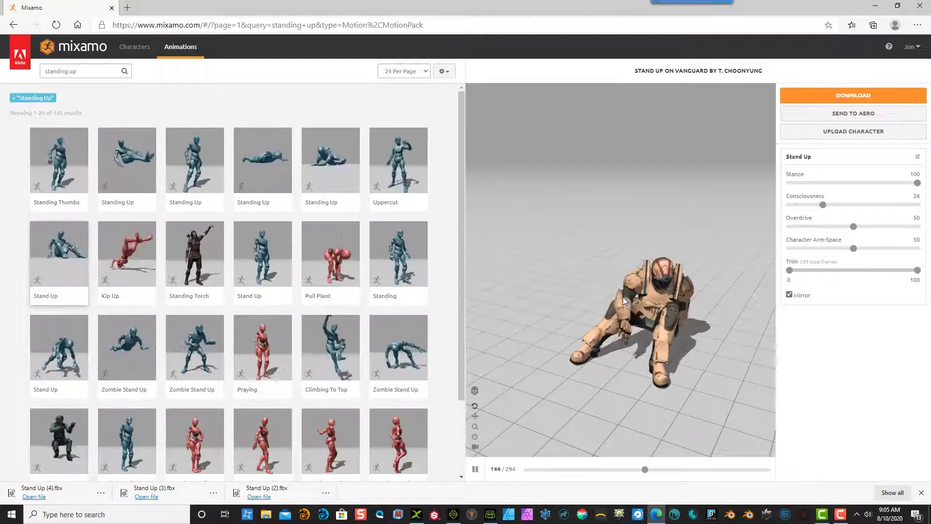
{"action": "left_click_drag", "start_coordinate": [856, 252], "coordinate": [873, 250]}
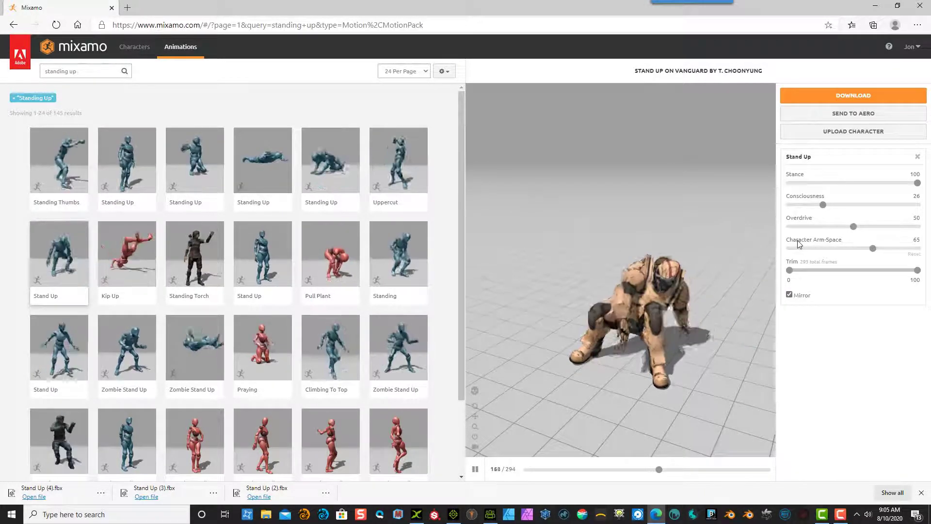
{"action": "left_click_drag", "start_coordinate": [853, 227], "coordinate": [851, 227]}
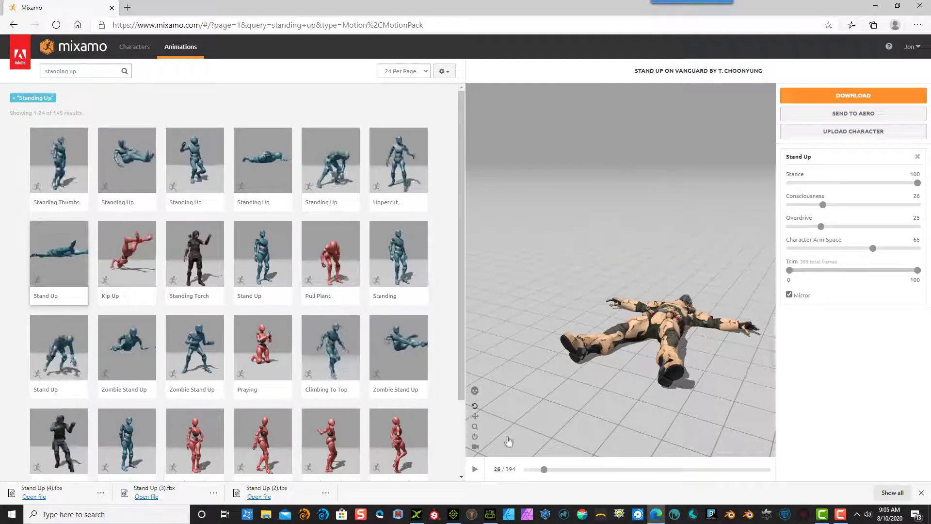
- Download Stand Up as FBX with skin, 30 fps and no keyframe reduction
{"action": "left_click", "coordinate": [833, 97]}
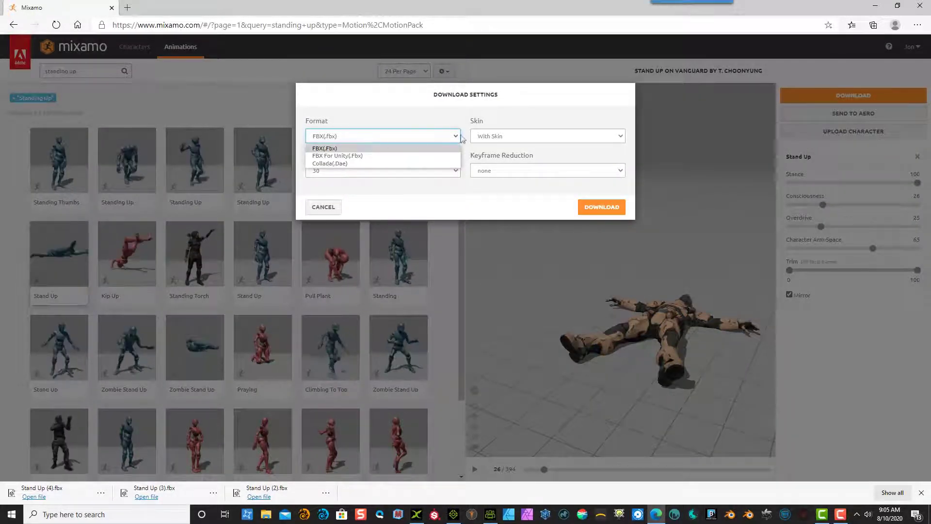
{"action": "left_click", "coordinate": [504, 136]}
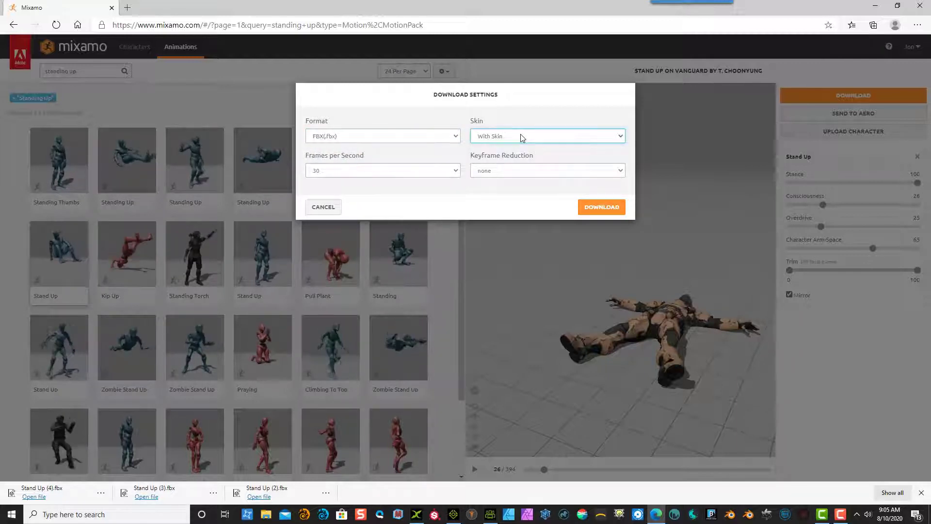
{"action": "left_click", "coordinate": [333, 174]}
{"action": "left_click", "coordinate": [333, 197]}
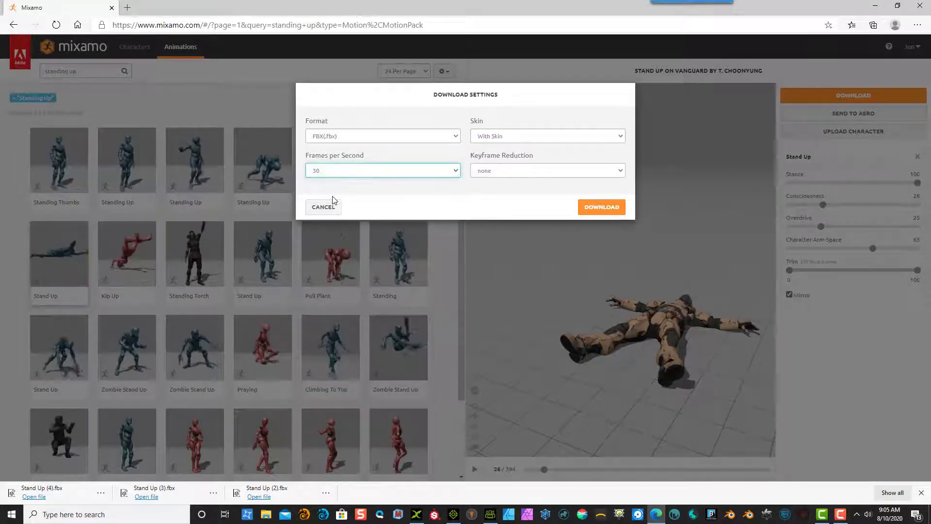
{"action": "left_click", "coordinate": [510, 172]}
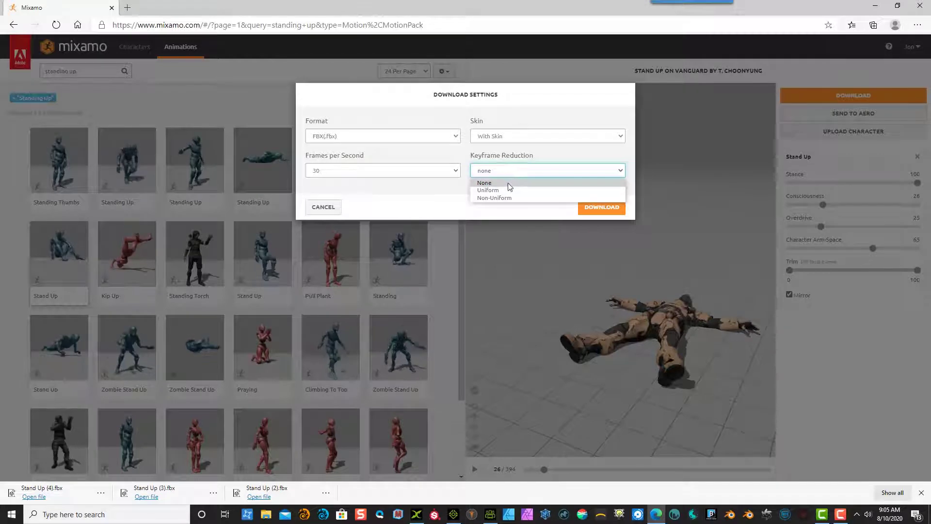
{"action": "left_click", "coordinate": [593, 208]}
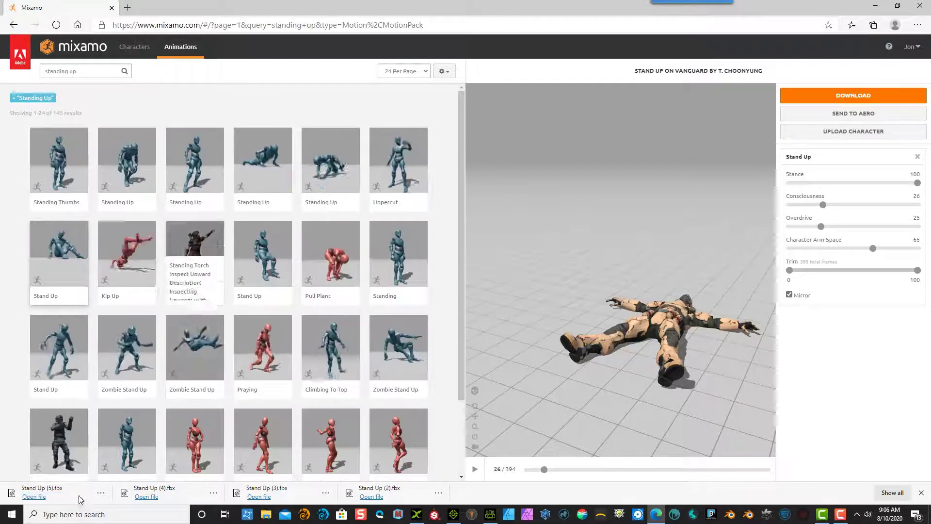
- Show Stand Up (5).fbx in the Downloads folder and copy it
{"action": "left_click", "coordinate": [100, 493]}
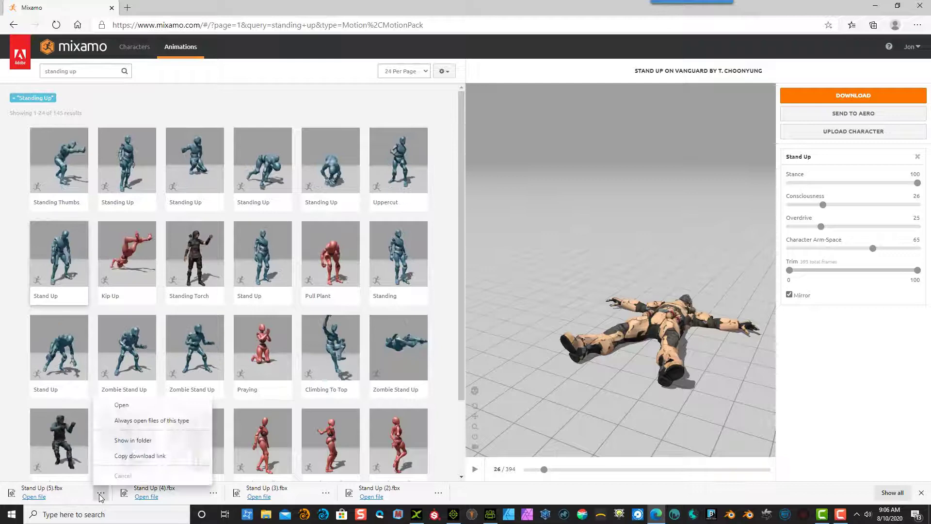
{"action": "left_click", "coordinate": [128, 440]}
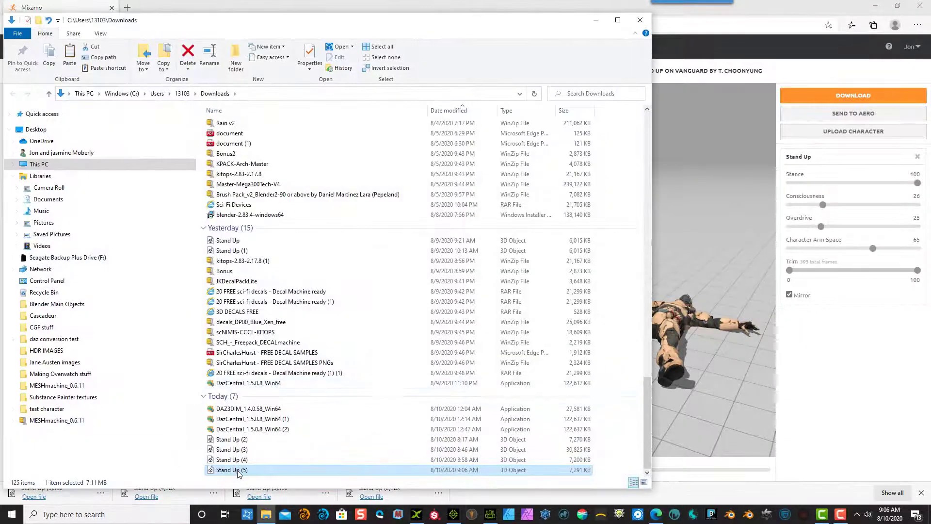
{"action": "right_click", "coordinate": [238, 473]}
{"action": "left_click", "coordinate": [177, 416]}
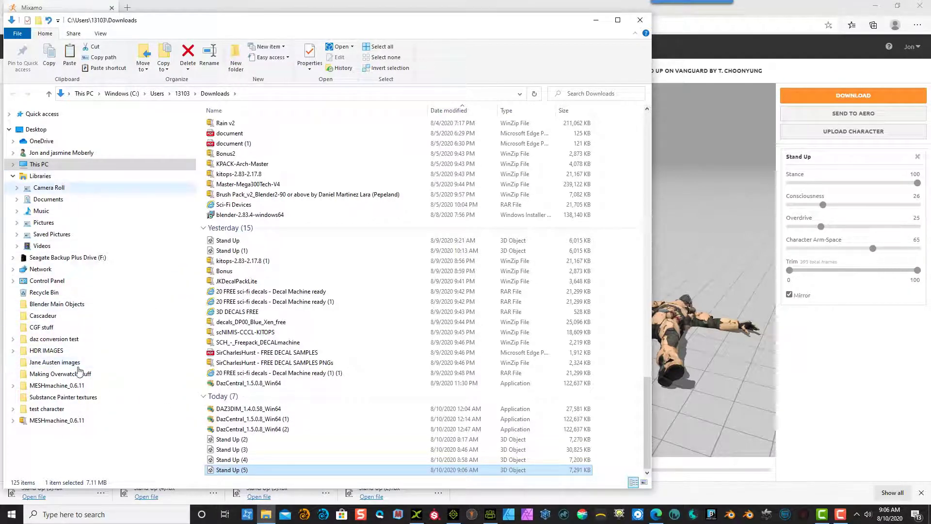
- Paste Stand Up (5) into D:\Motions\Mixamo Motions beside Stand Up (4)
{"action": "left_click", "coordinate": [13, 164]}
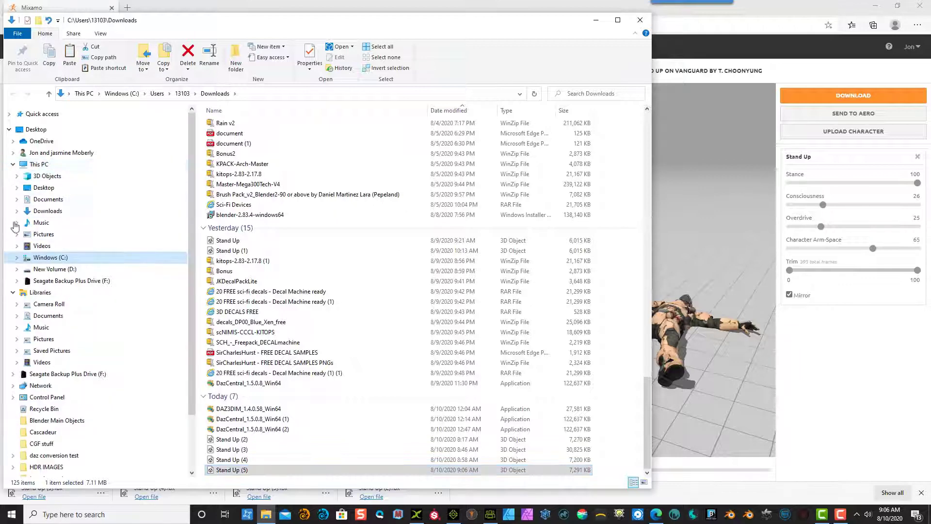
{"action": "left_click", "coordinate": [16, 269]}
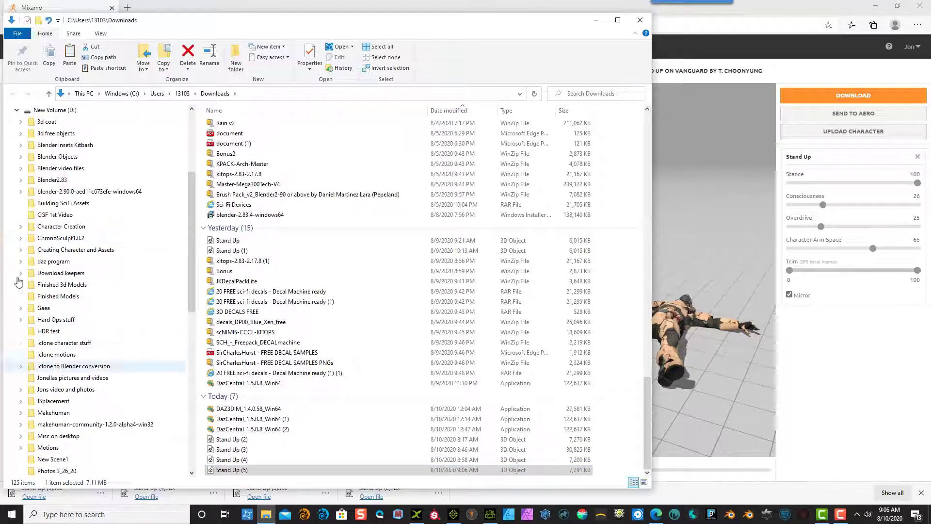
{"action": "left_click", "coordinate": [54, 447]}
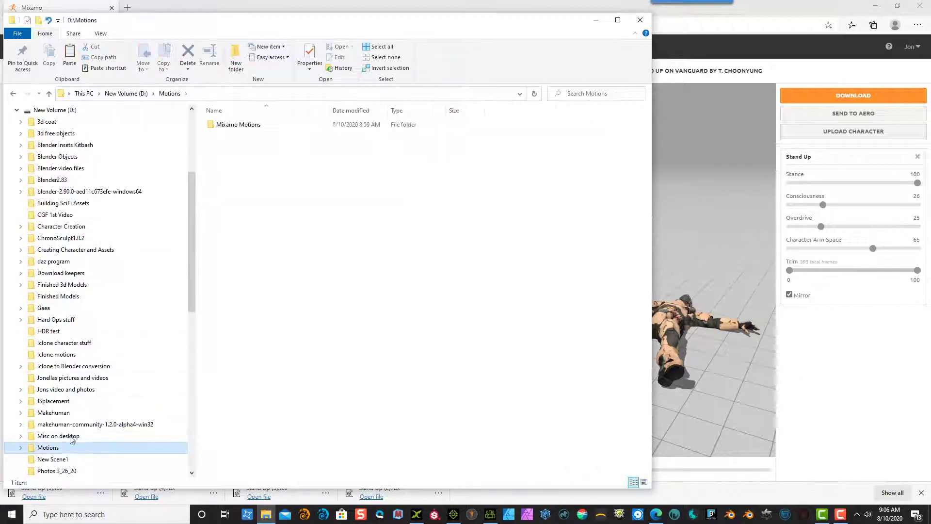
{"action": "double_click", "coordinate": [218, 125]}
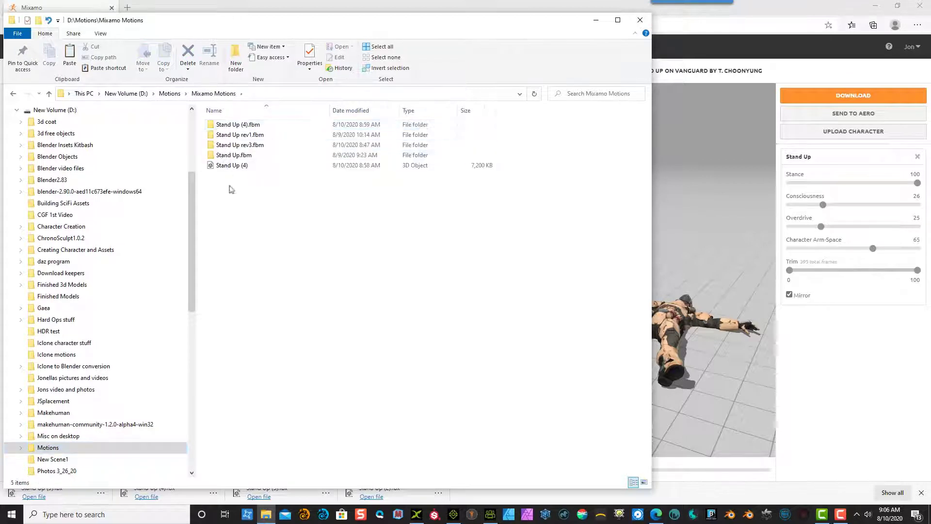
{"action": "right_click", "coordinate": [237, 227]}
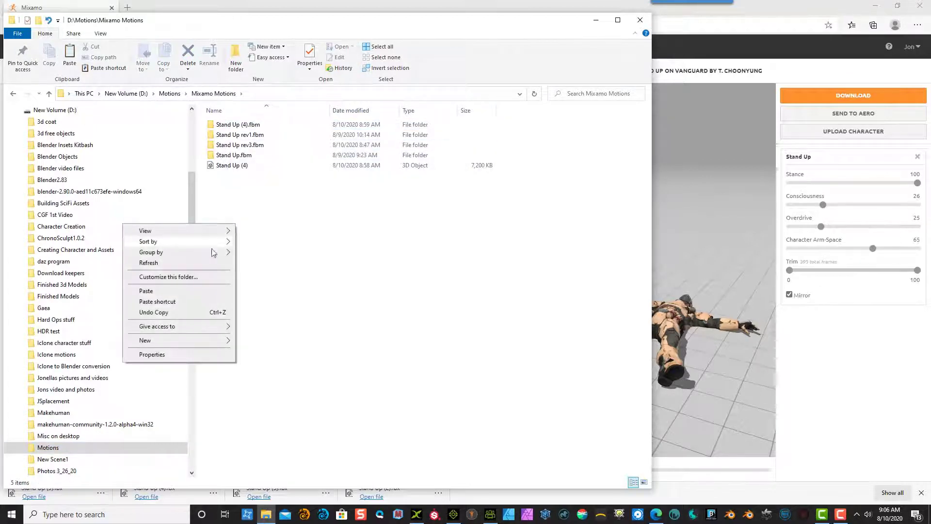
{"action": "left_click", "coordinate": [172, 293]}
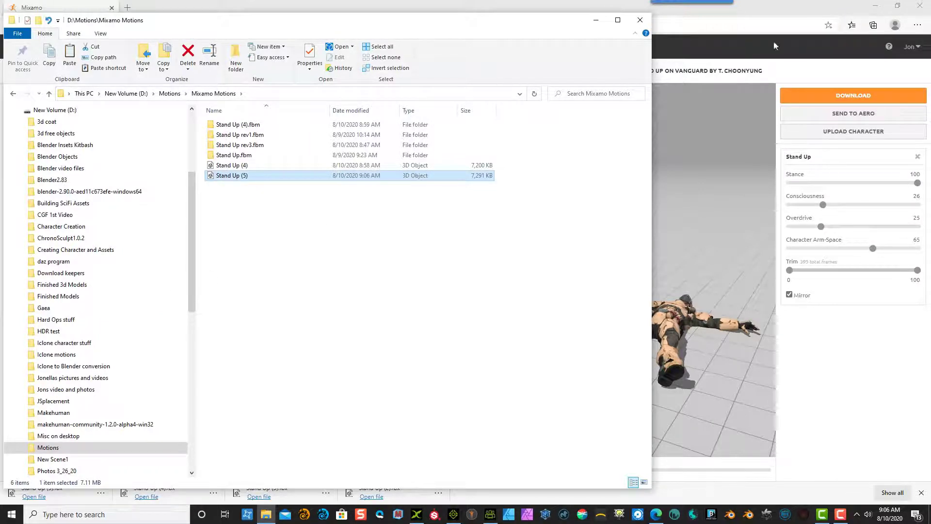
- Minimize the browser, iClone and Character Creator, then bring up 3DXchange without its welcome splash
{"action": "left_click", "coordinate": [876, 5]}
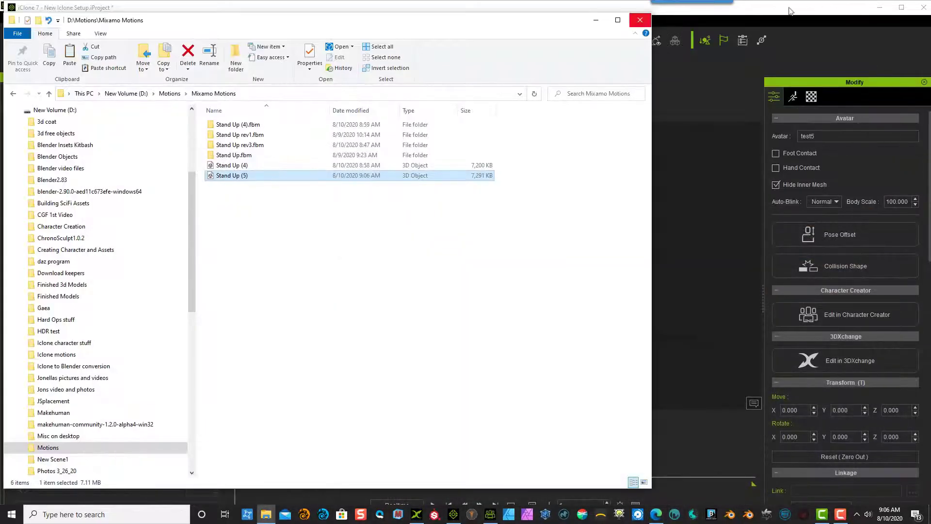
{"action": "left_click_drag", "start_coordinate": [559, 26], "coordinate": [465, 18]}
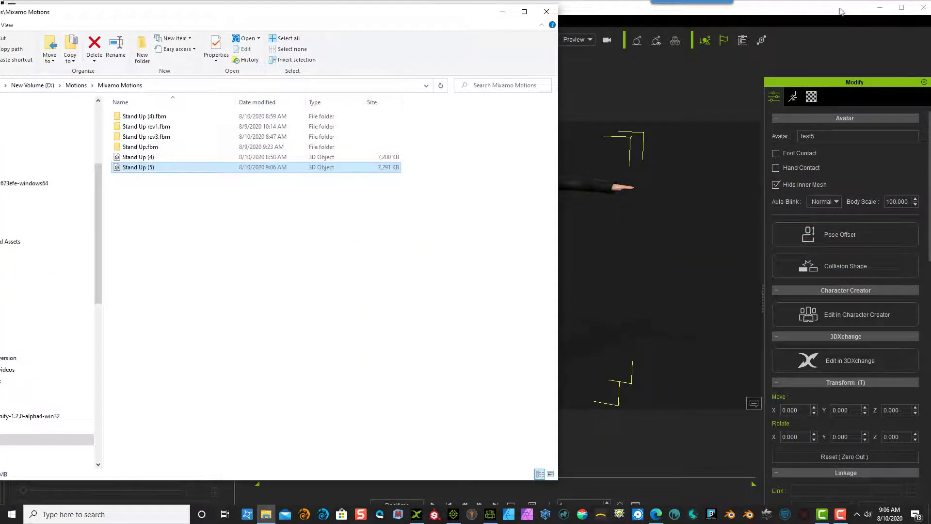
{"action": "left_click", "coordinate": [880, 8]}
{"action": "left_click", "coordinate": [876, 6]}
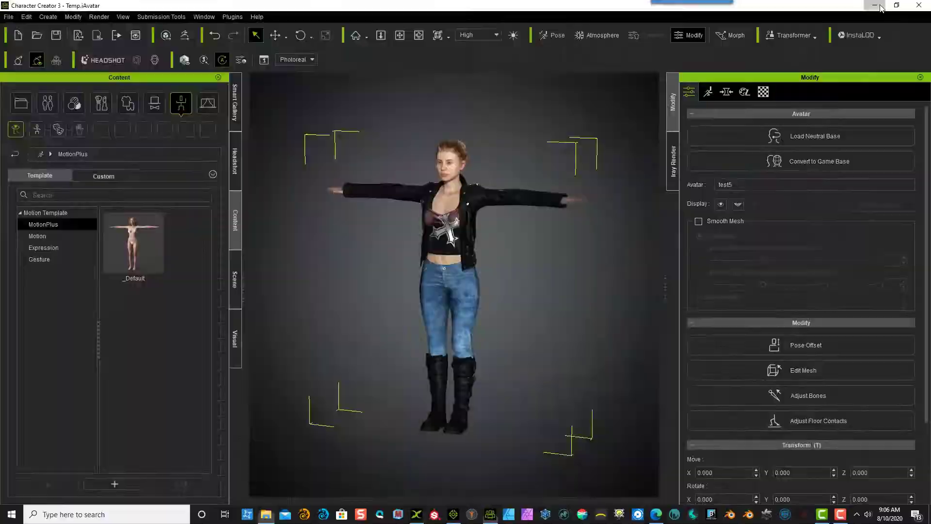
{"action": "left_click", "coordinate": [622, 13]}
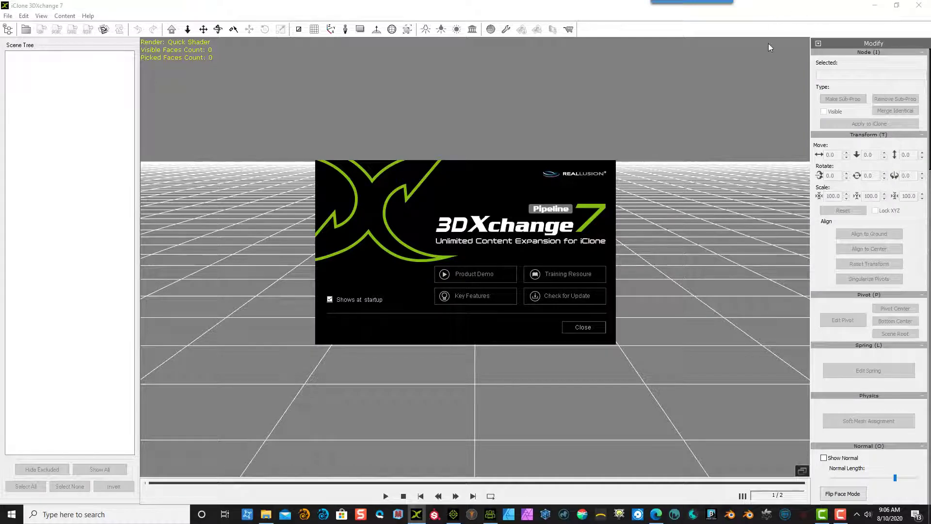
{"action": "left_click", "coordinate": [584, 327]}
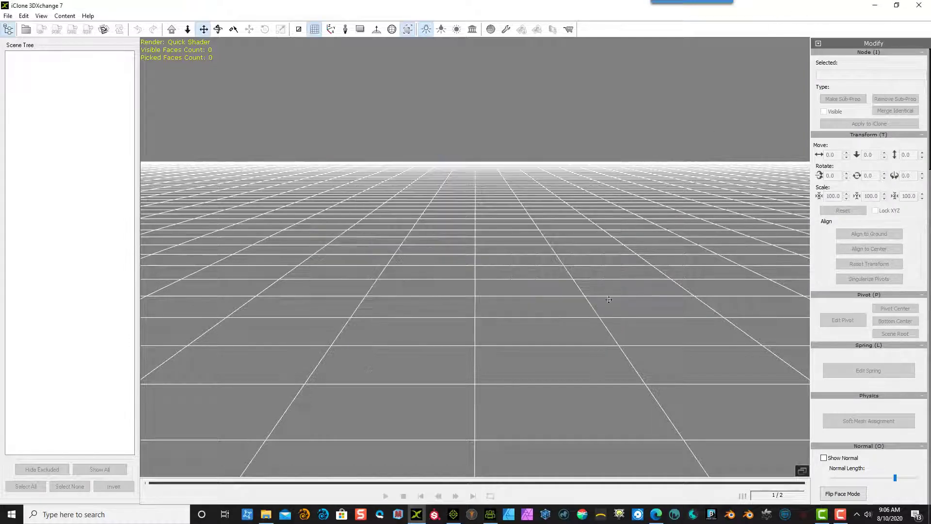
- Drag Stand Up (5).fbx into 3DXchange, accepting import, non-standard conversion and facial clips
{"action": "left_click", "coordinate": [896, 6]}
{"action": "left_click_drag", "start_coordinate": [650, 51], "coordinate": [637, 18]}
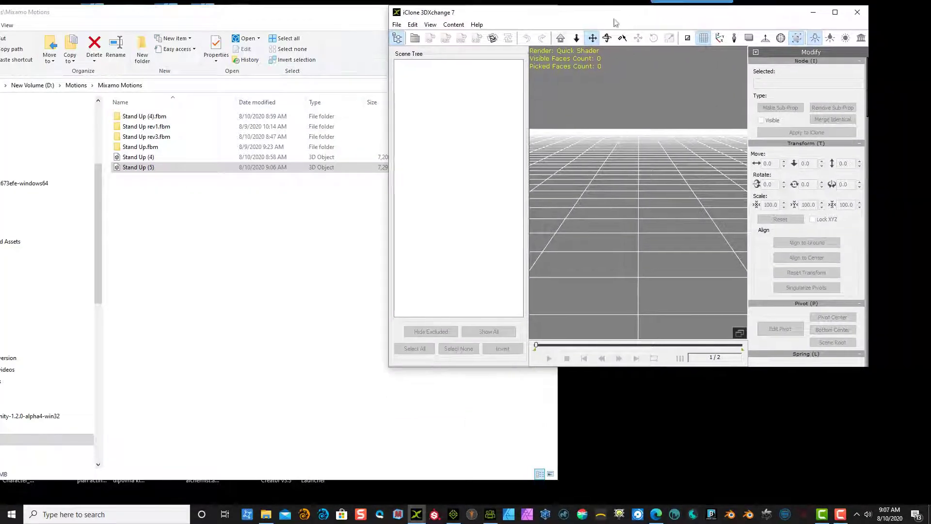
{"action": "left_click_drag", "start_coordinate": [146, 169], "coordinate": [675, 207]}
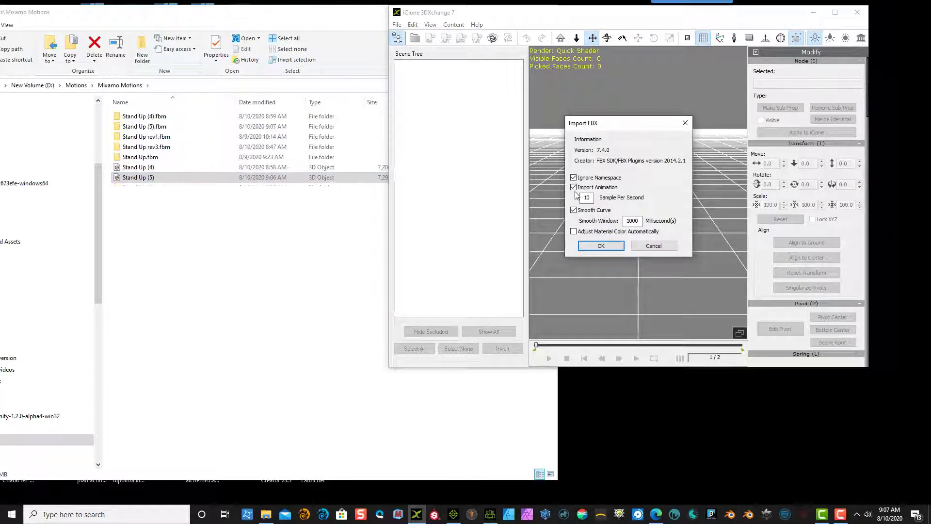
{"action": "left_click", "coordinate": [615, 247]}
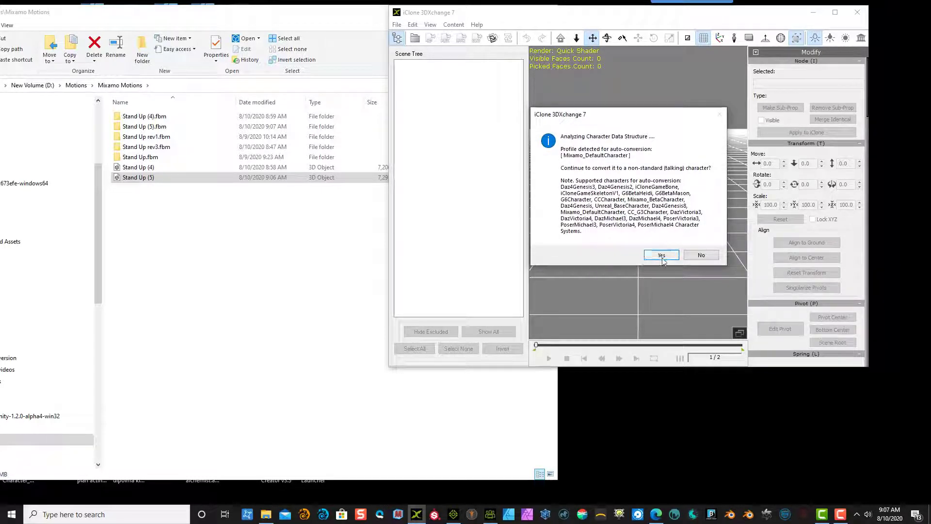
{"action": "left_click", "coordinate": [662, 255]}
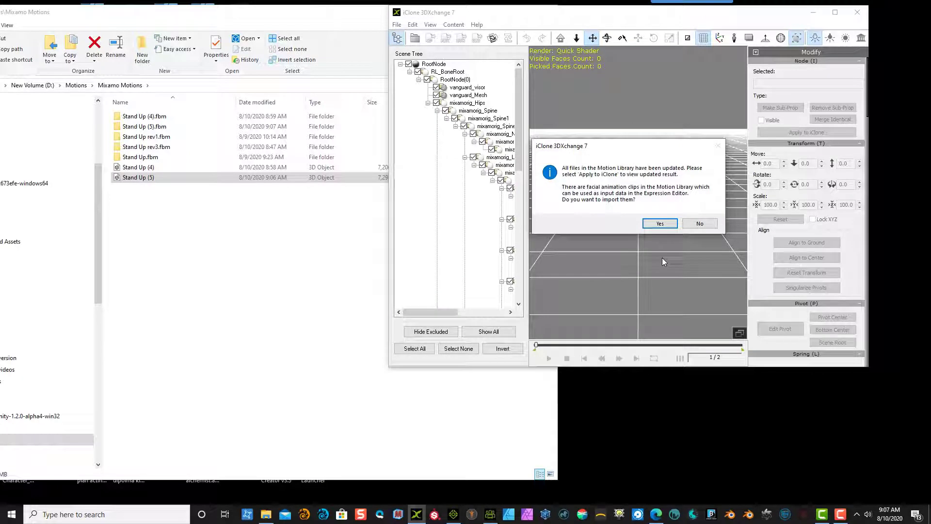
{"action": "left_click", "coordinate": [660, 224]}
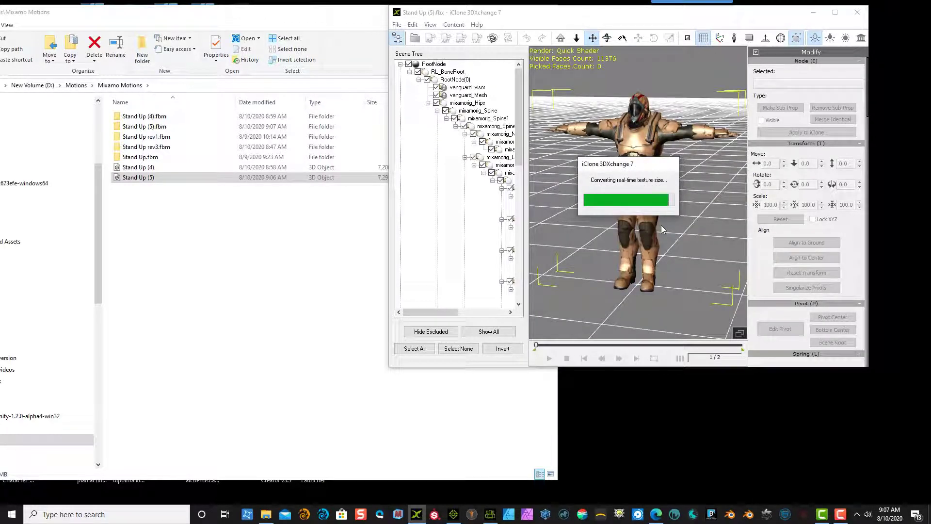
- Hide File Explorer, maximize 3DXchange, and scroll the Scene Tree to read the mixamorig bones
{"action": "left_click", "coordinate": [278, 25]}
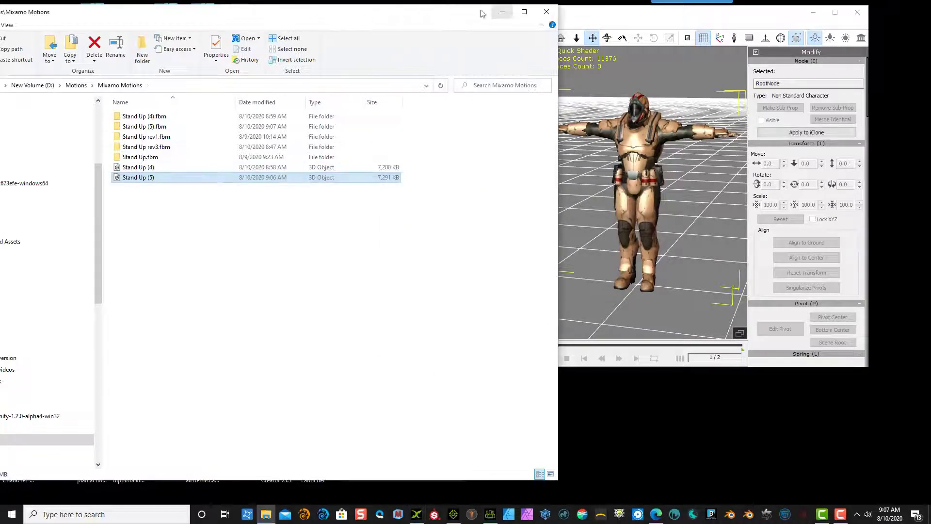
{"action": "left_click", "coordinate": [503, 12]}
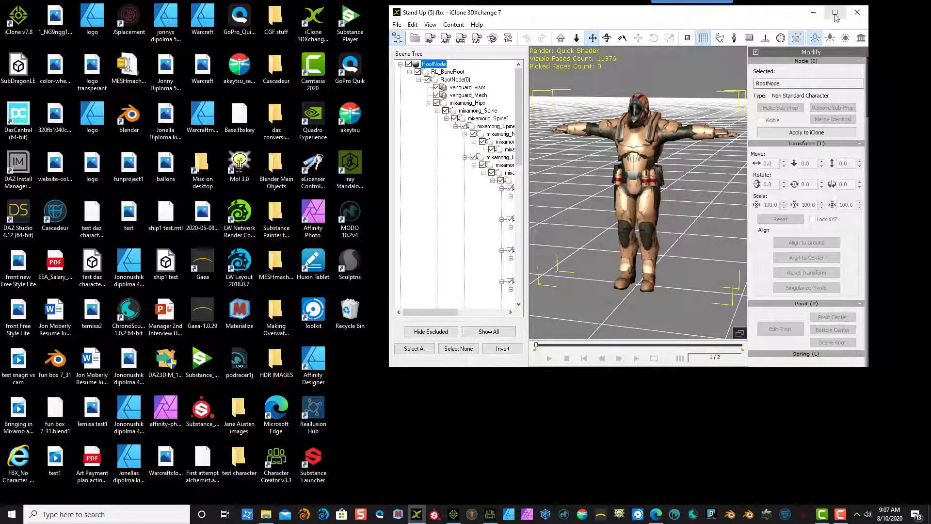
{"action": "left_click", "coordinate": [835, 13]}
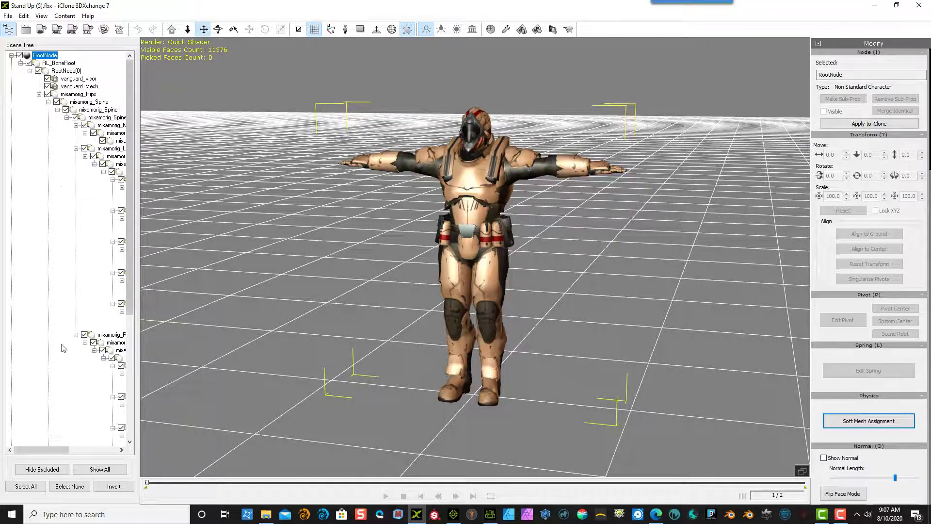
{"action": "left_click_drag", "start_coordinate": [55, 450], "coordinate": [72, 451]}
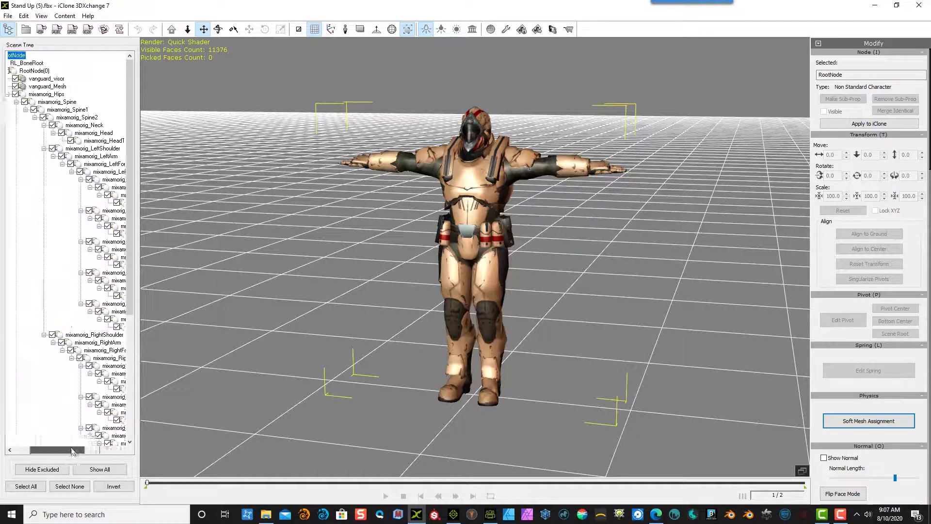
{"action": "middle_click", "coordinate": [84, 291]}
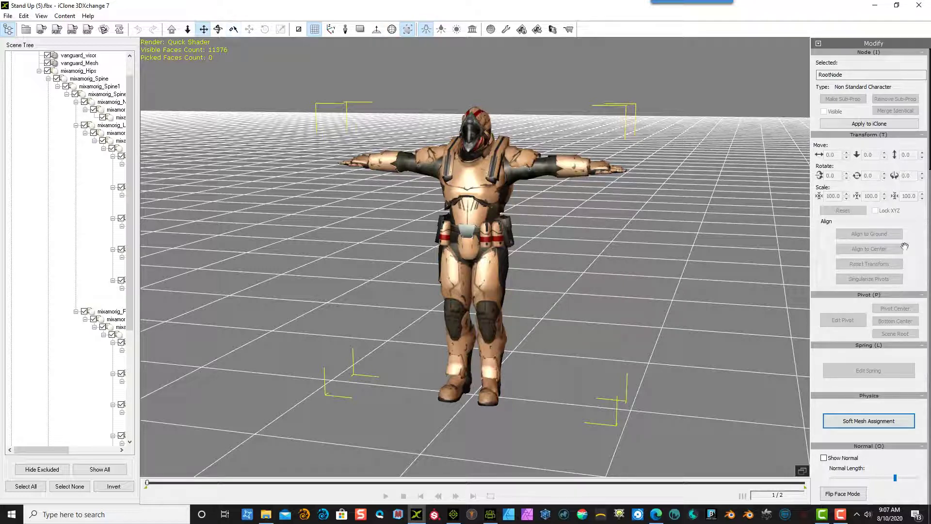
- Apply Stand Up (5)_mixamo from the Motion Library and play it through frame 789
{"action": "scroll", "coordinate": [903, 167], "scroll_direction": "down", "scroll_amount": 1}
{"action": "scroll", "coordinate": [903, 167], "scroll_direction": "down", "scroll_amount": 4}
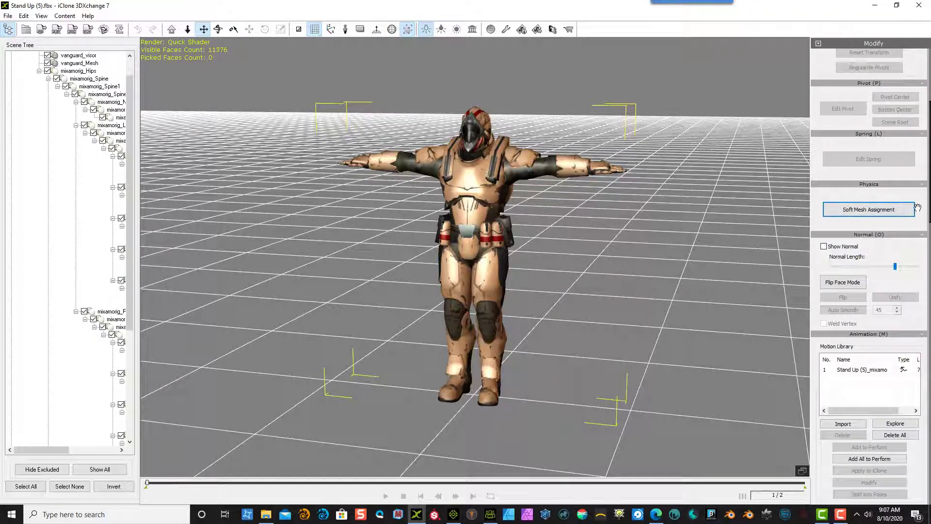
{"action": "scroll", "coordinate": [906, 75], "scroll_direction": "down", "scroll_amount": 3}
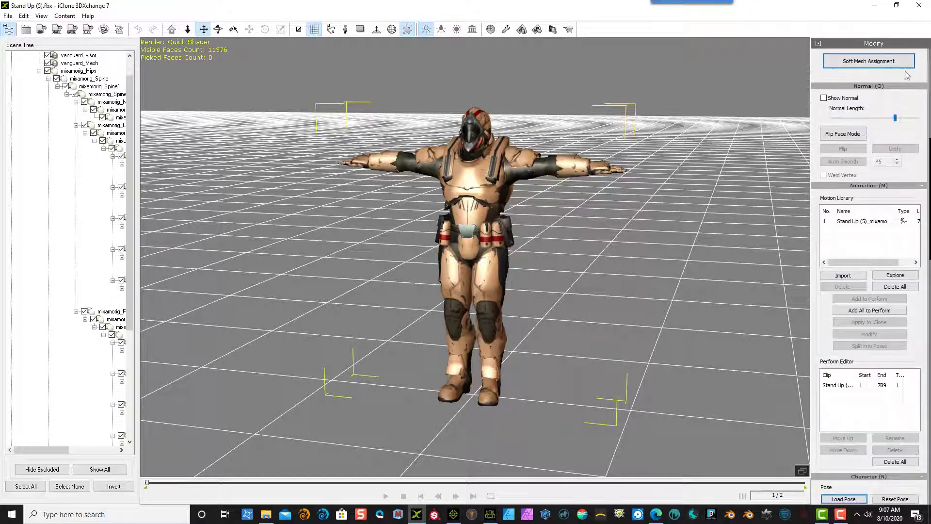
{"action": "left_click", "coordinate": [853, 223]}
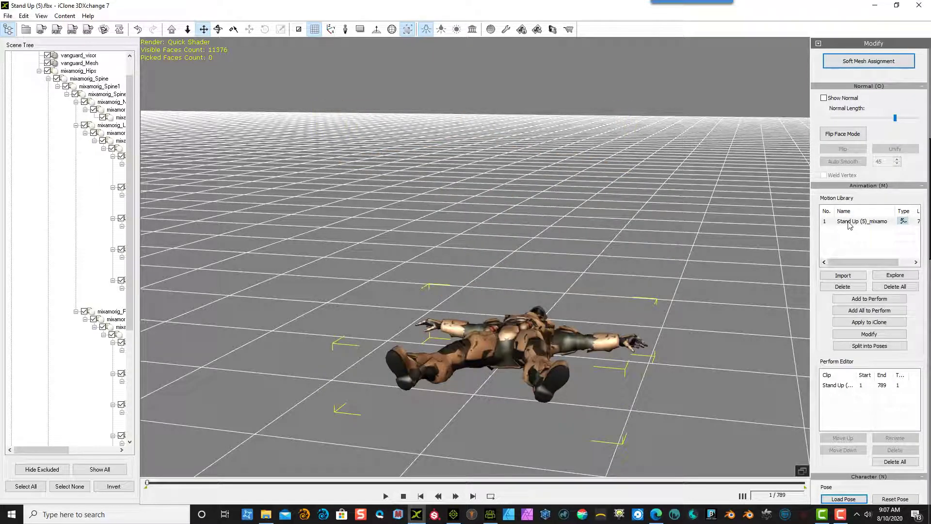
{"action": "left_click", "coordinate": [386, 496]}
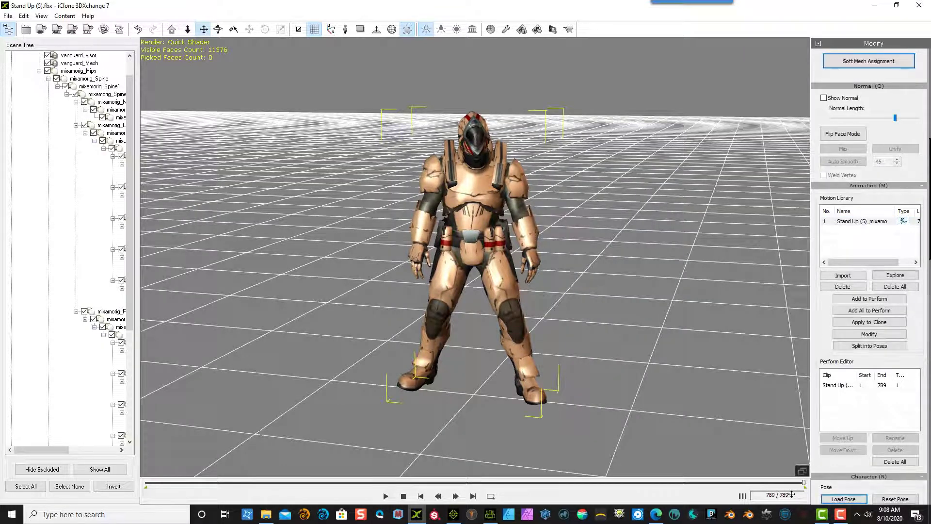
- Convert Vanguard to a non-standard character from Character Setup, bringing up its characterization profile
{"action": "left_click_drag", "start_coordinate": [913, 315], "coordinate": [889, 153]}
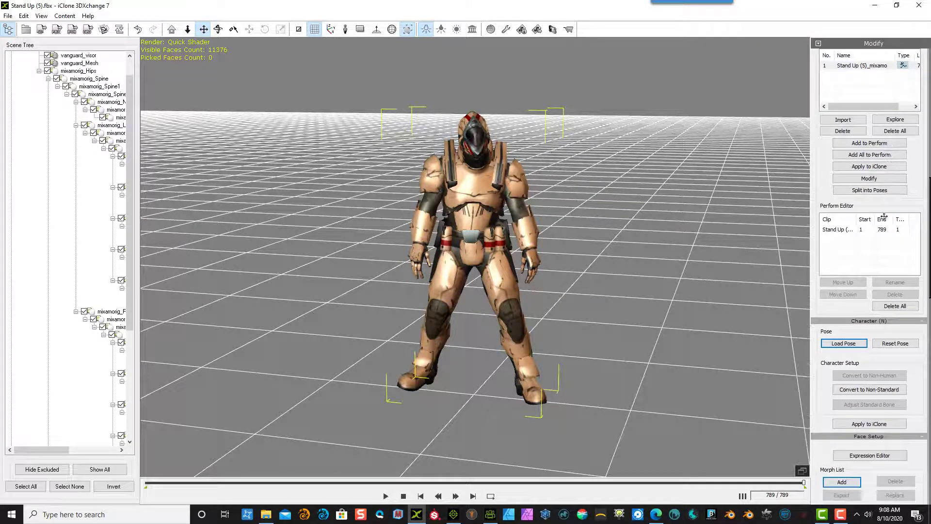
{"action": "left_click", "coordinate": [873, 393]}
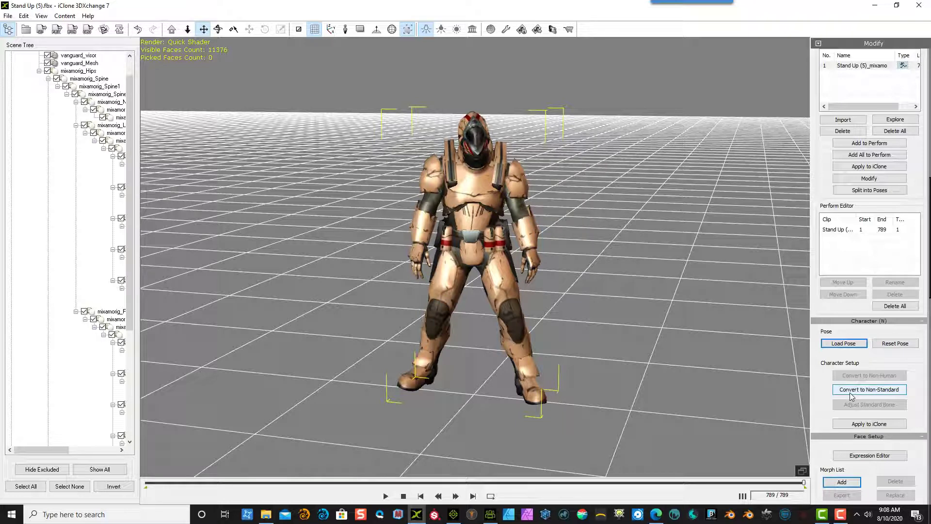
{"action": "left_click", "coordinate": [849, 393]}
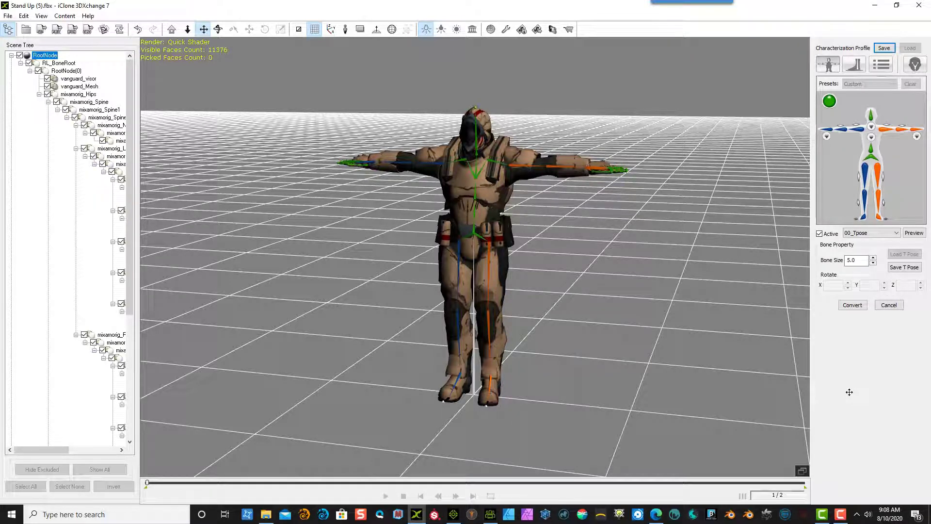
- Preview the 01_Head Calibration motion on the characterized Vanguard
{"action": "left_click", "coordinate": [893, 234]}
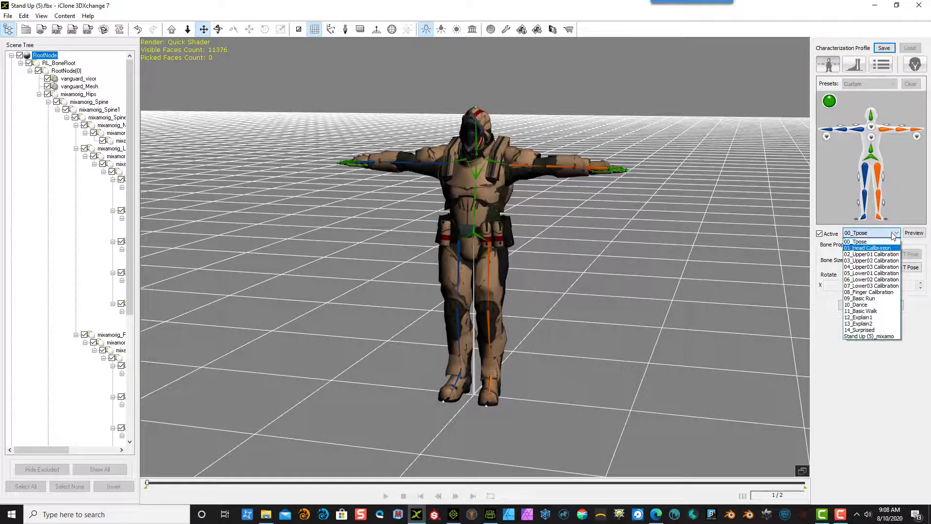
{"action": "left_click", "coordinate": [870, 248]}
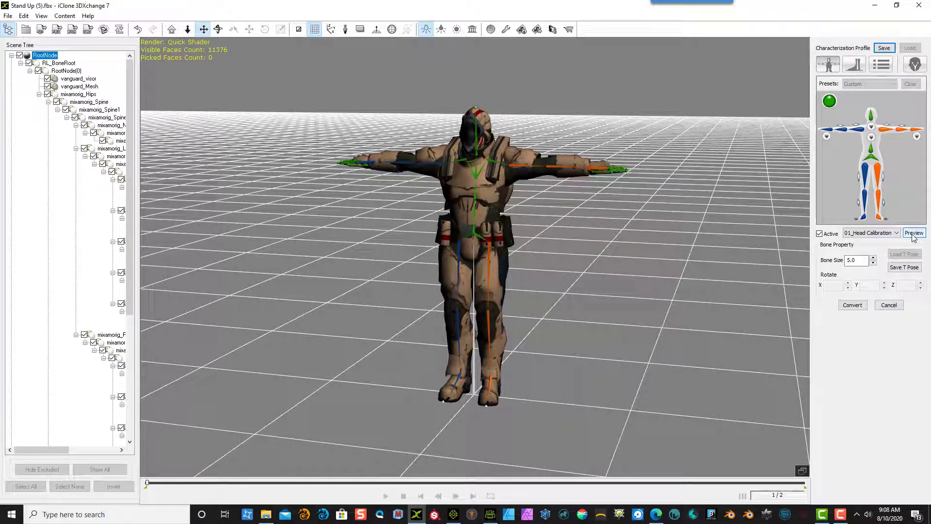
{"action": "left_click", "coordinate": [913, 233]}
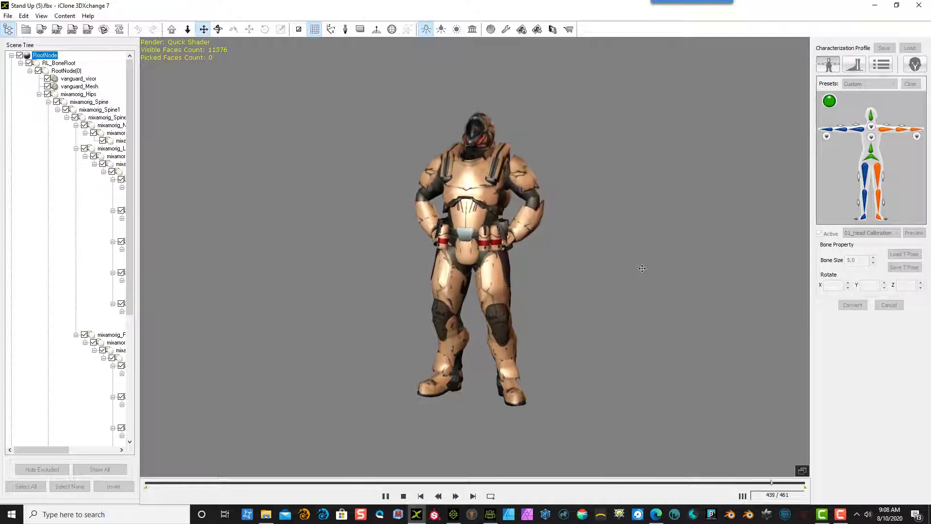
- Preview 09_Basic Run and 11_Basic Walk, then convert the characterization
{"action": "left_click", "coordinate": [880, 235]}
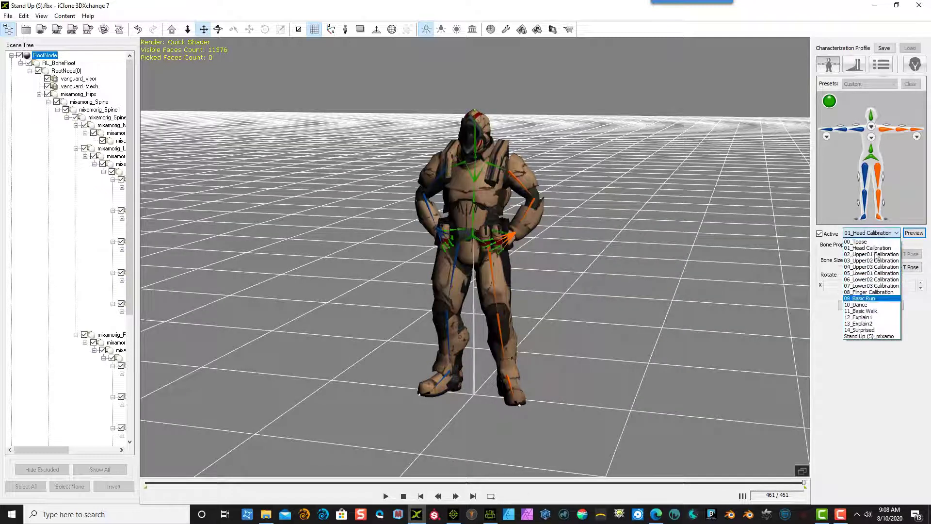
{"action": "left_click", "coordinate": [872, 297]}
{"action": "left_click", "coordinate": [911, 233]}
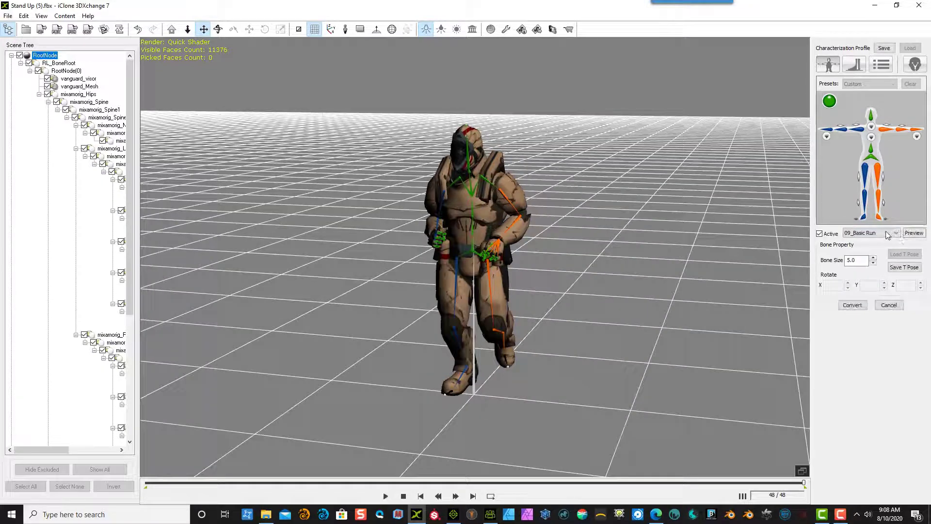
{"action": "left_click", "coordinate": [888, 235]}
{"action": "left_click", "coordinate": [872, 309]}
{"action": "left_click", "coordinate": [912, 235]}
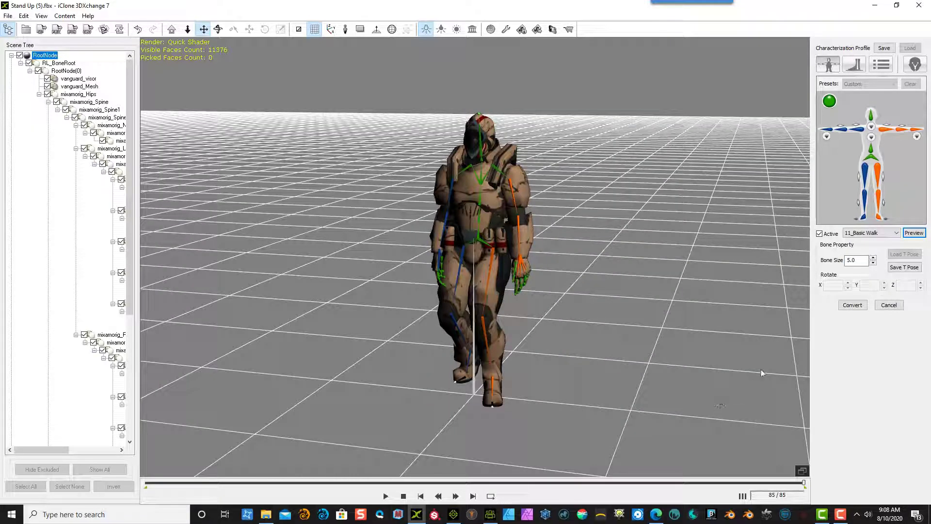
{"action": "left_click", "coordinate": [859, 307]}
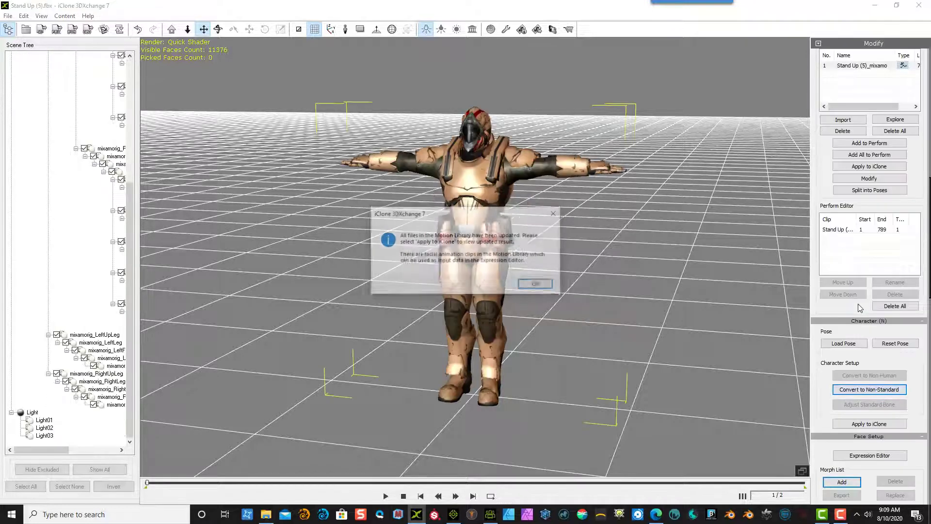
- Close the Motion Library updated notice and scroll through the Modify panel
{"action": "left_click", "coordinate": [537, 285]}
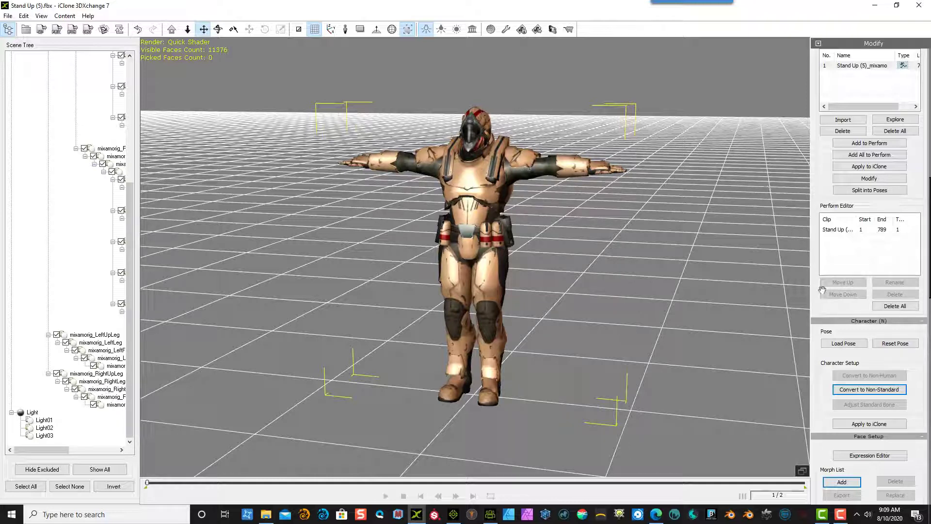
{"action": "left_click_drag", "start_coordinate": [830, 297], "coordinate": [828, 107]}
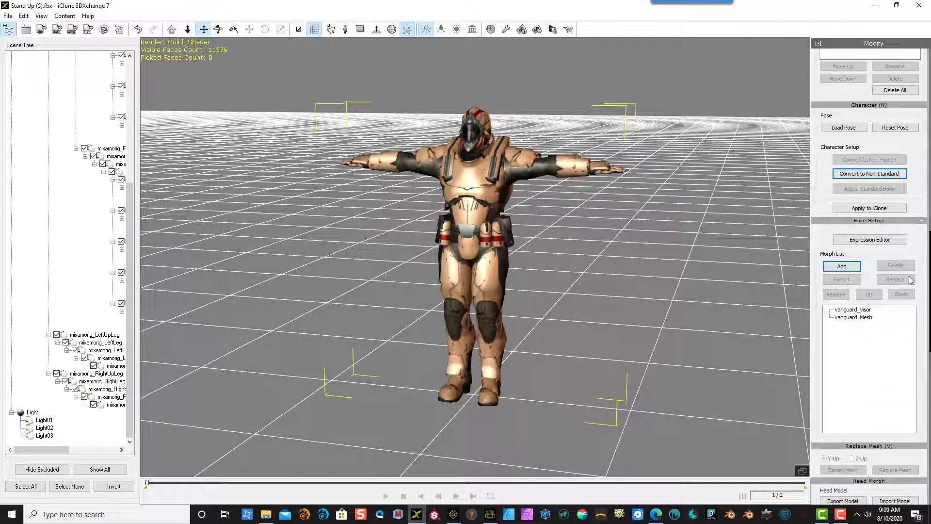
{"action": "left_click_drag", "start_coordinate": [910, 280], "coordinate": [914, 274]}
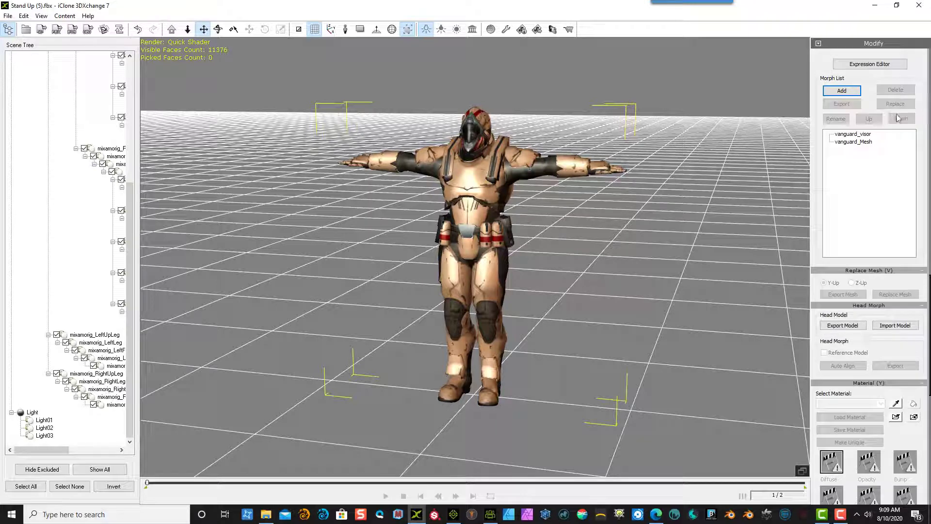
{"action": "scroll", "coordinate": [919, 80], "scroll_direction": "down", "scroll_amount": 10}
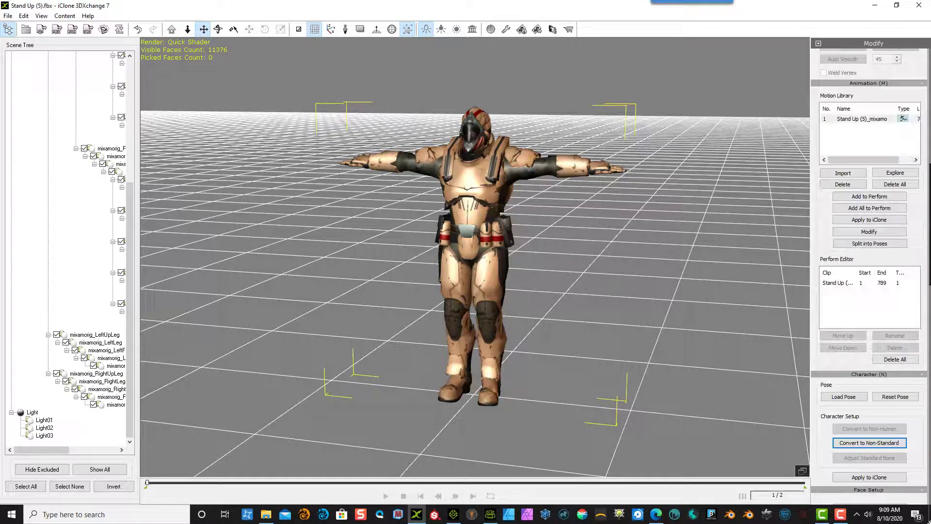
- Export Stand Up (5)_mixamo.com as an iClone 7 iMotion and dismiss the success message
{"action": "left_click", "coordinate": [8, 16]}
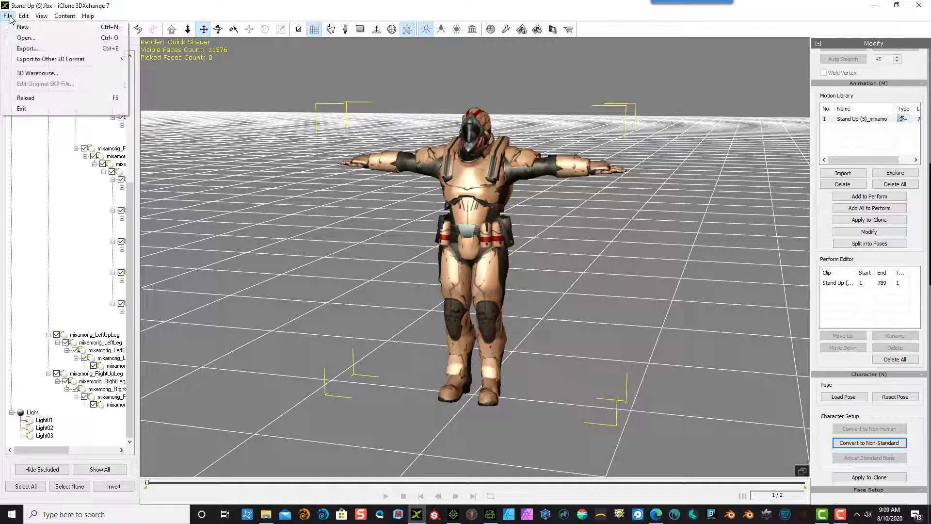
{"action": "left_click", "coordinate": [25, 51]}
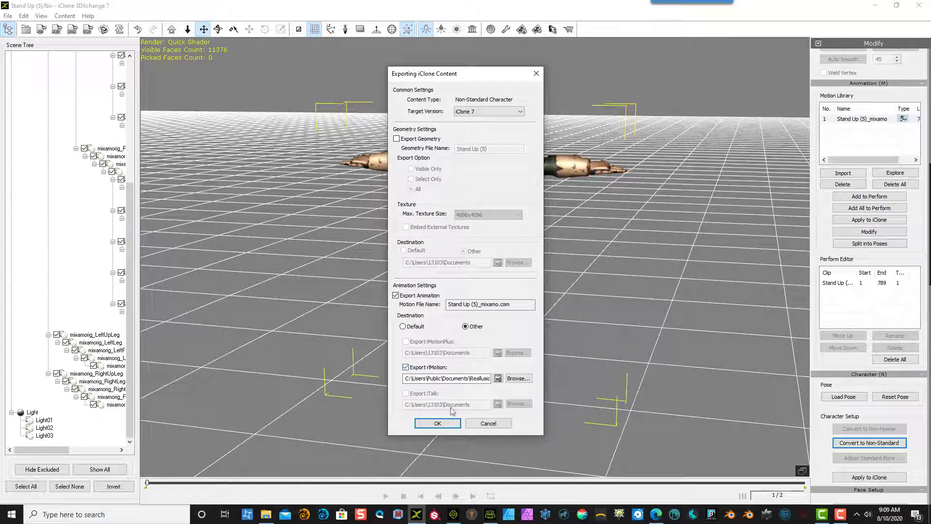
{"action": "left_click", "coordinate": [438, 424]}
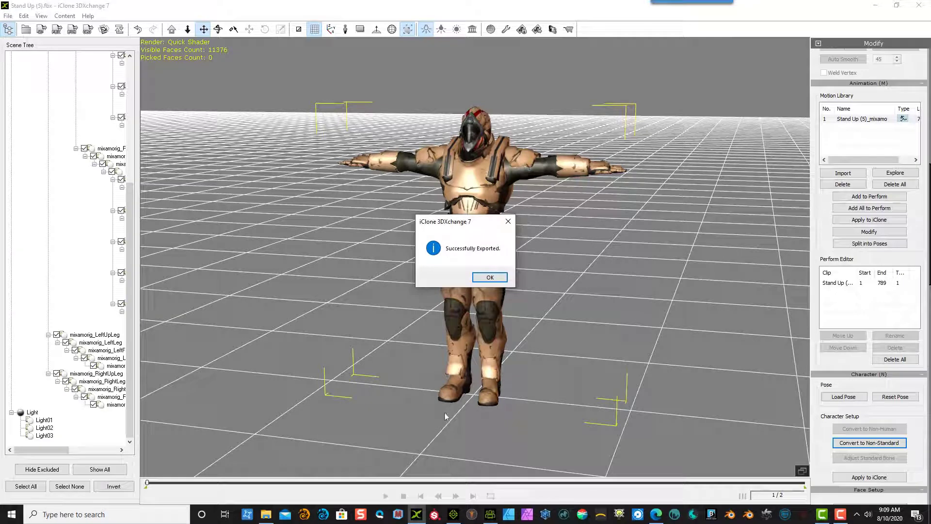
{"action": "left_click", "coordinate": [501, 276]}
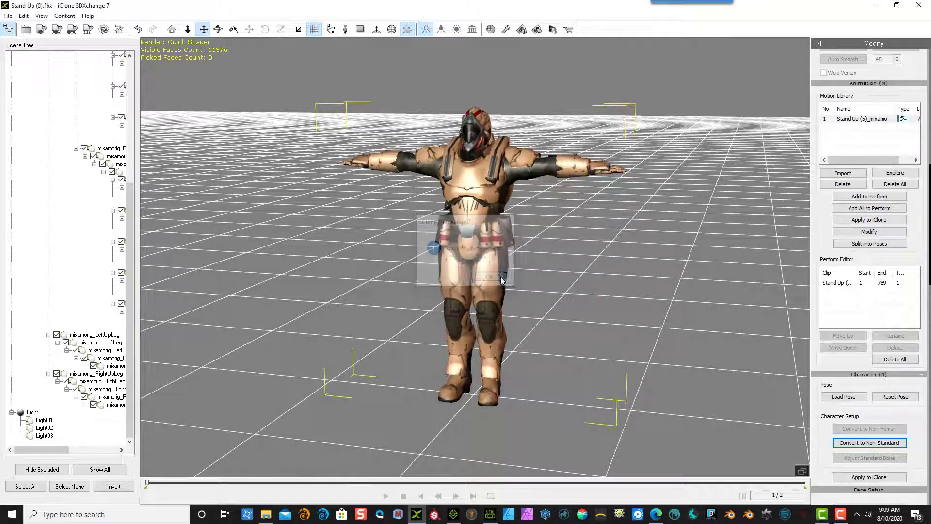
- Minimize 3DXchange, bring iClone 7 forward and show its Animation content library
{"action": "left_click", "coordinate": [876, 8]}
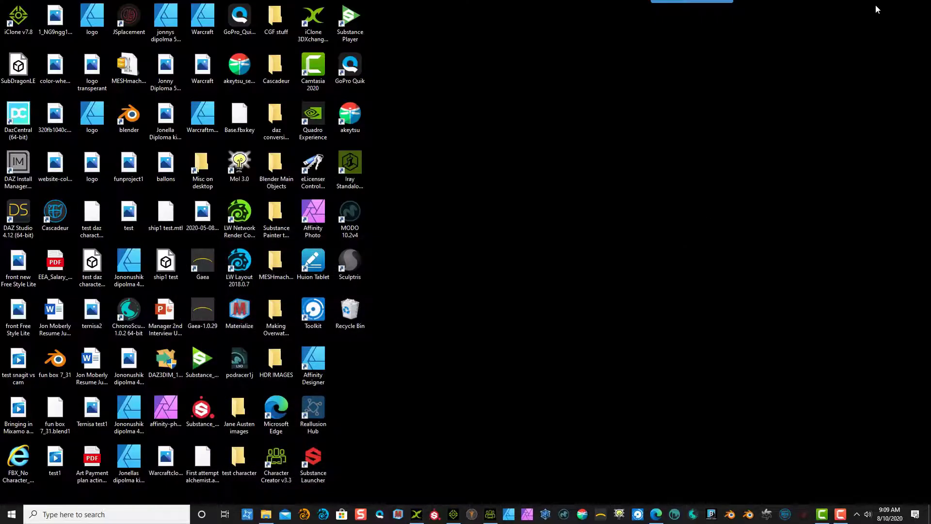
{"action": "left_click", "coordinate": [453, 514]}
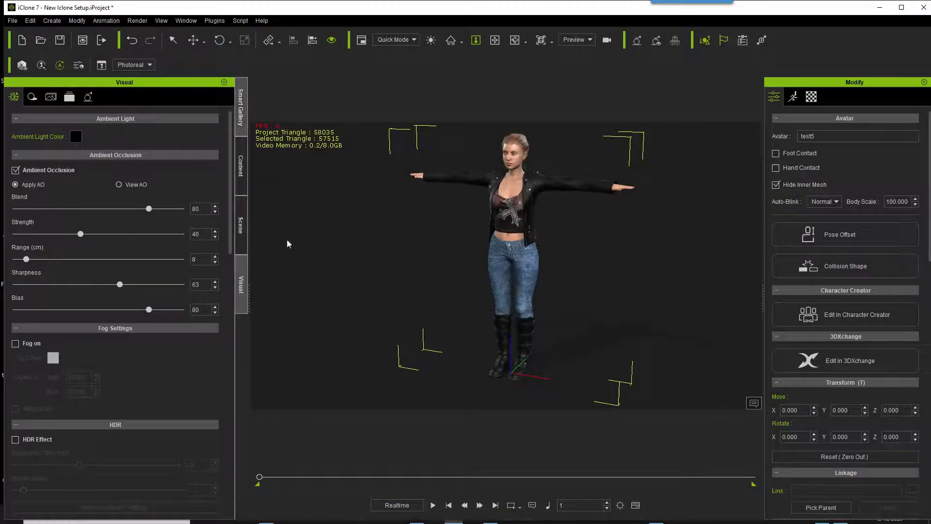
{"action": "left_click", "coordinate": [240, 165]}
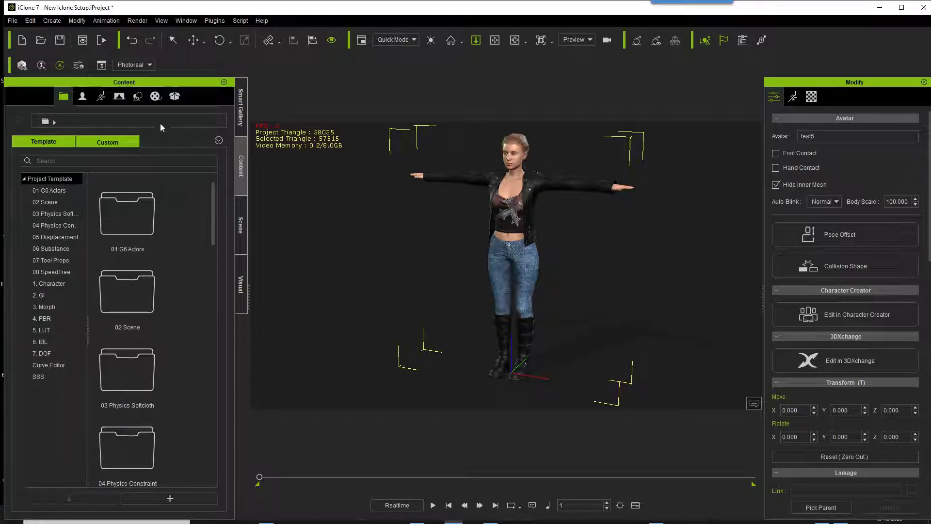
{"action": "left_click", "coordinate": [101, 97]}
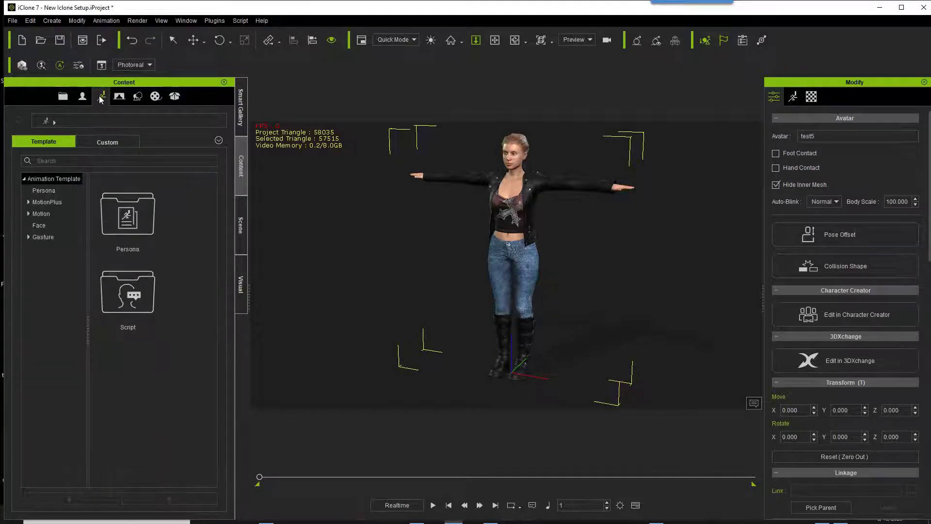
- Browse the Persona and MotionPlus folders, then switch to Custom and select Motion
{"action": "left_click", "coordinate": [44, 190]}
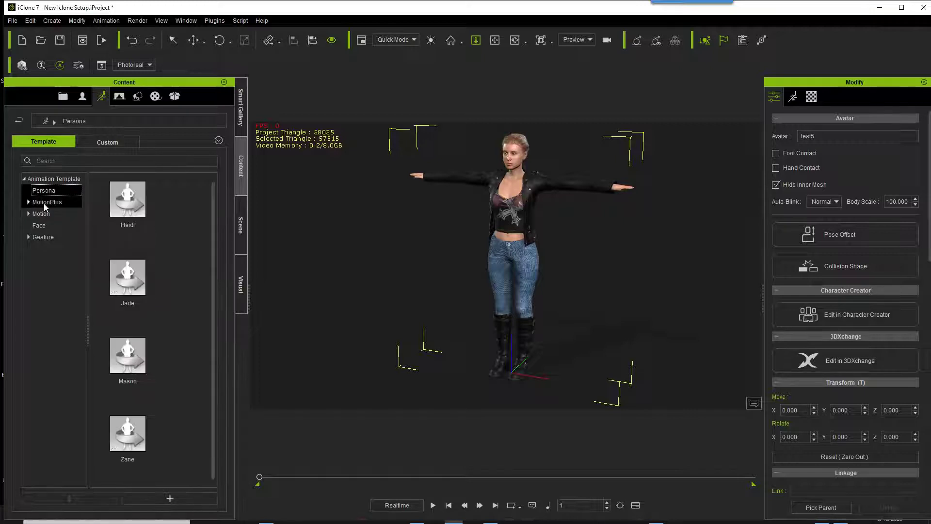
{"action": "left_click", "coordinate": [44, 202]}
{"action": "left_click", "coordinate": [28, 202]}
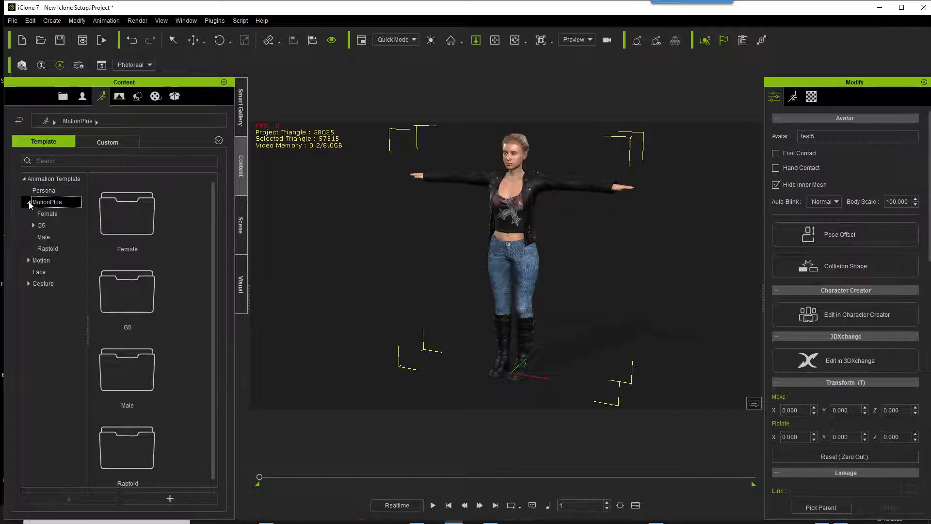
{"action": "left_click", "coordinate": [109, 142]}
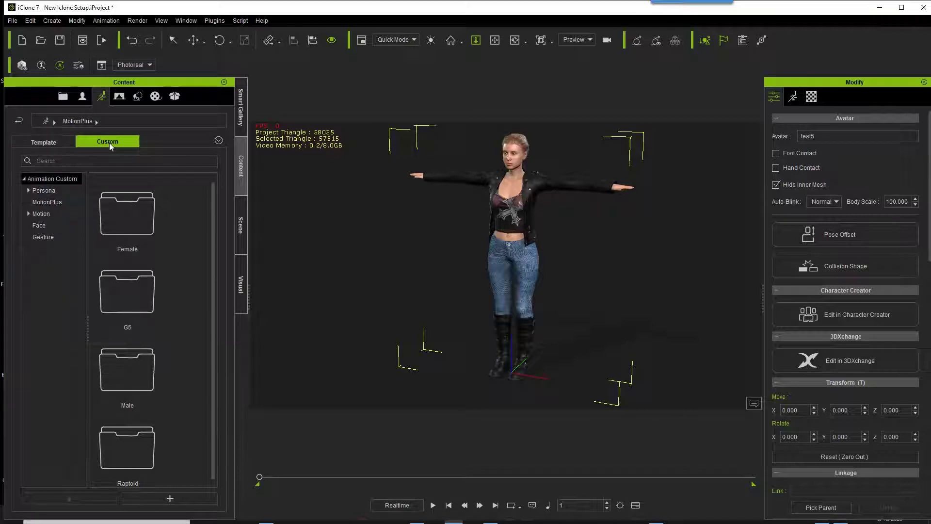
{"action": "left_click", "coordinate": [68, 213]}
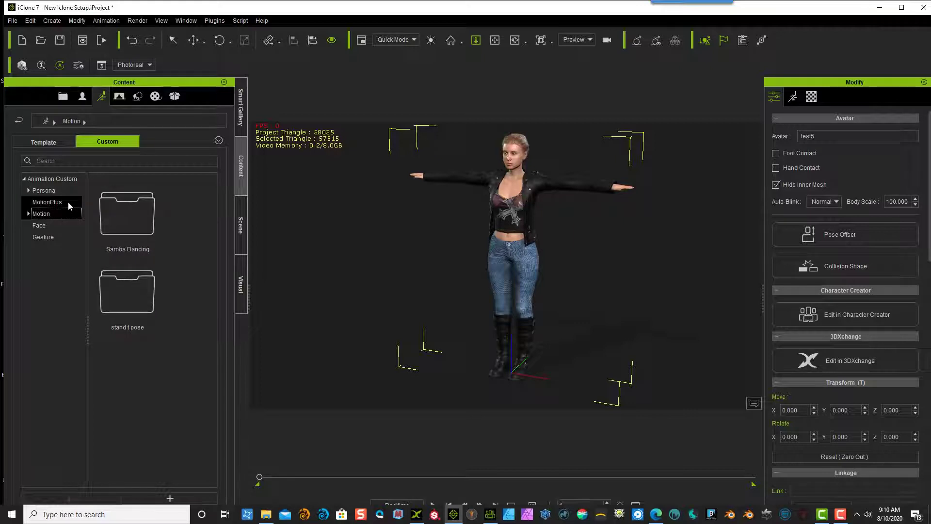
- Apply the Stand Up motion from the stand t pose folder to the character
{"action": "double_click", "coordinate": [128, 281]}
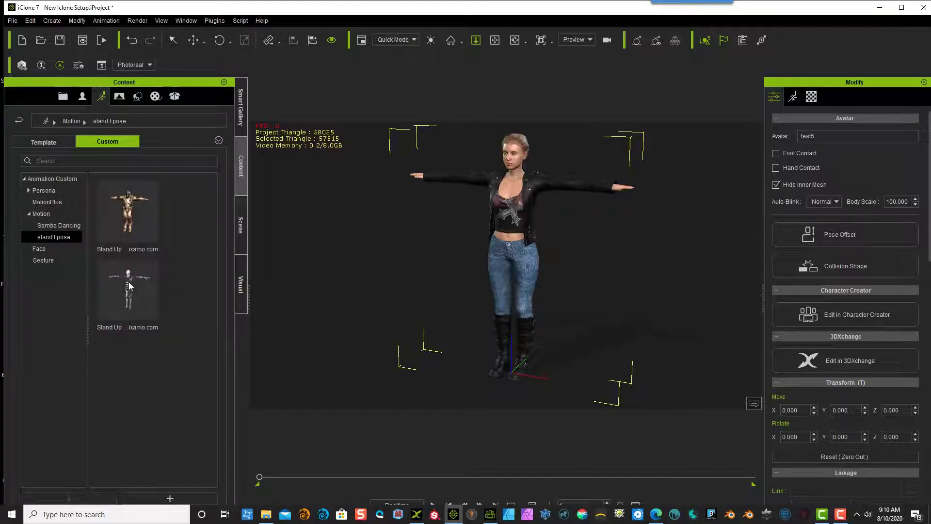
{"action": "mouse_move", "coordinate": [131, 207]}
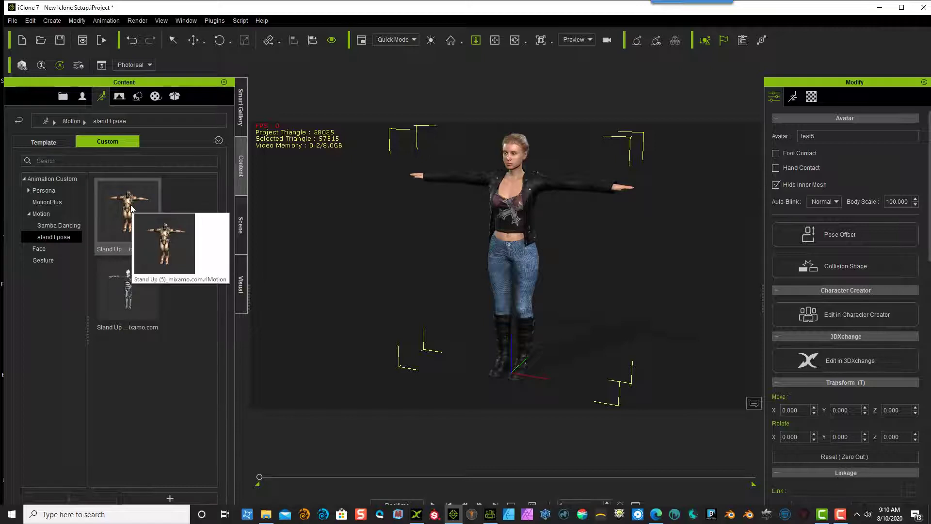
{"action": "left_click_drag", "start_coordinate": [130, 209], "coordinate": [529, 228]}
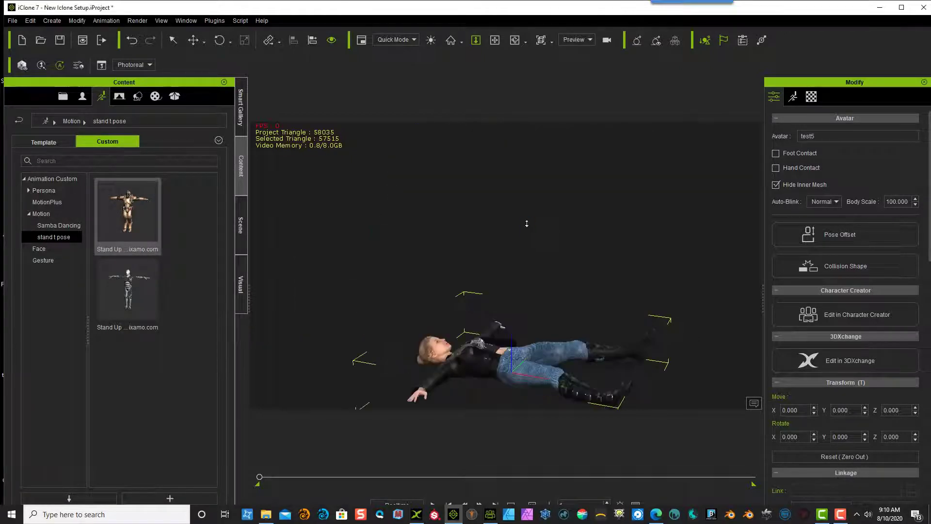
- Orbit and zoom out the camera to frame the character lying on the ground
{"action": "left_click", "coordinate": [515, 40]}
{"action": "left_click_drag", "start_coordinate": [655, 236], "coordinate": [457, 293]}
{"action": "left_click", "coordinate": [479, 41]}
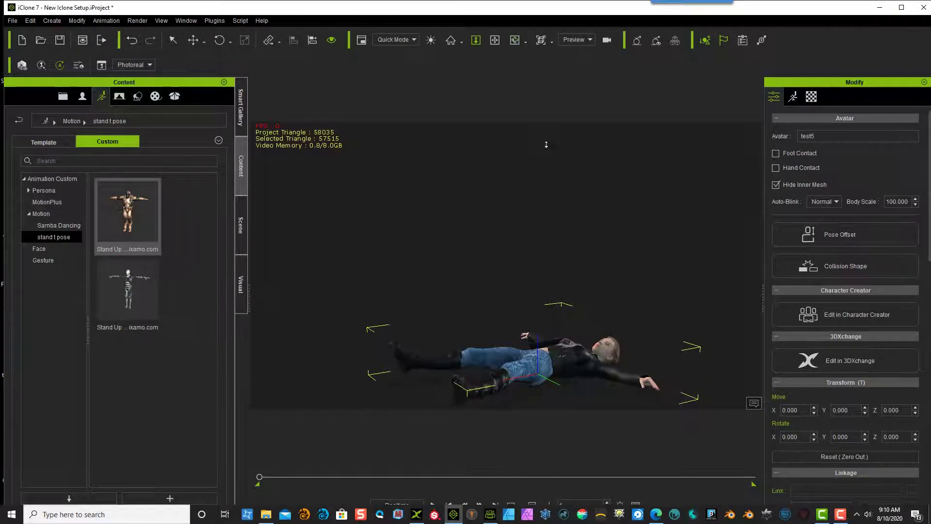
{"action": "left_click_drag", "start_coordinate": [456, 197], "coordinate": [456, 241]}
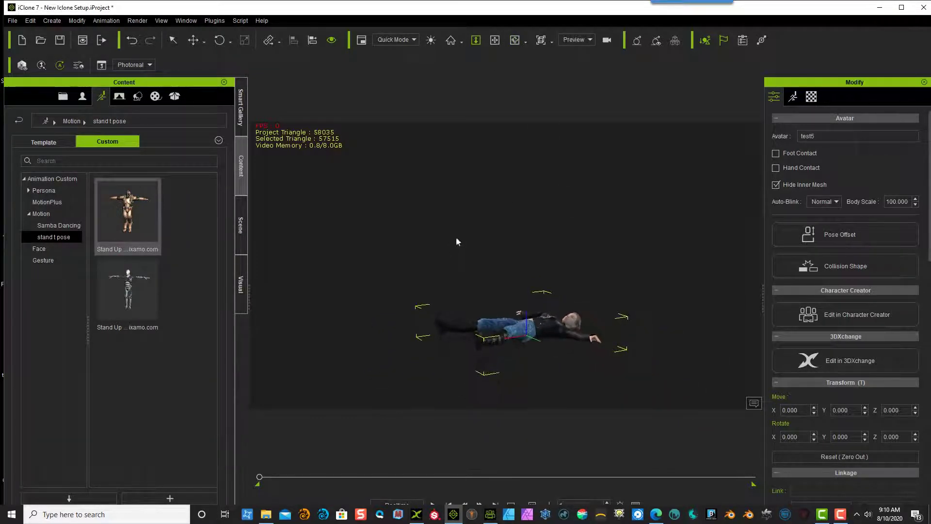
{"action": "left_click", "coordinate": [514, 41]}
{"action": "left_click_drag", "start_coordinate": [376, 234], "coordinate": [394, 288]}
{"action": "left_click_drag", "start_coordinate": [476, 204], "coordinate": [494, 167]}
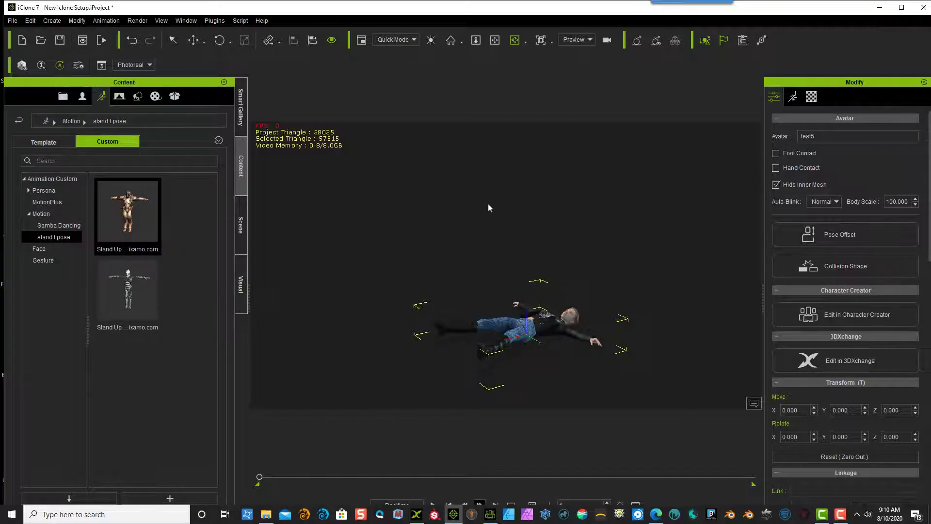
- Start playback of the Stand Up animation on test5
{"action": "left_click", "coordinate": [433, 504]}
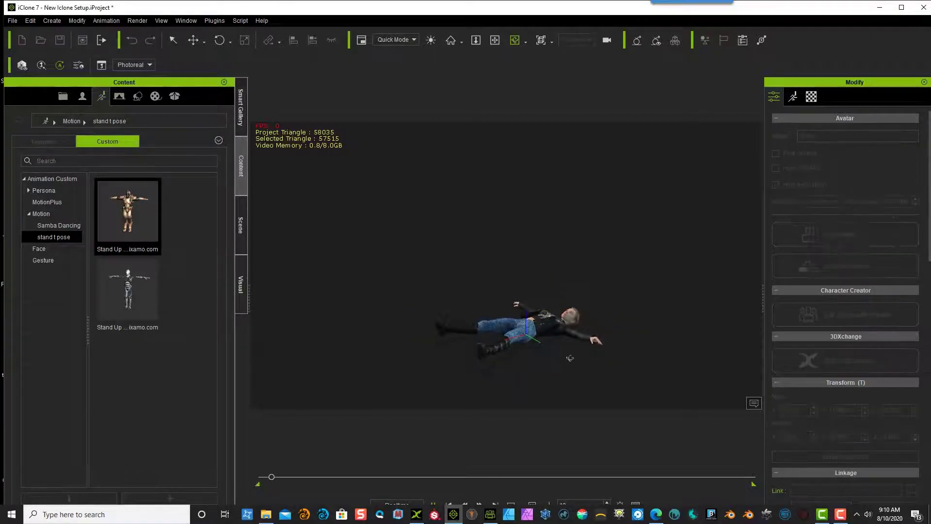